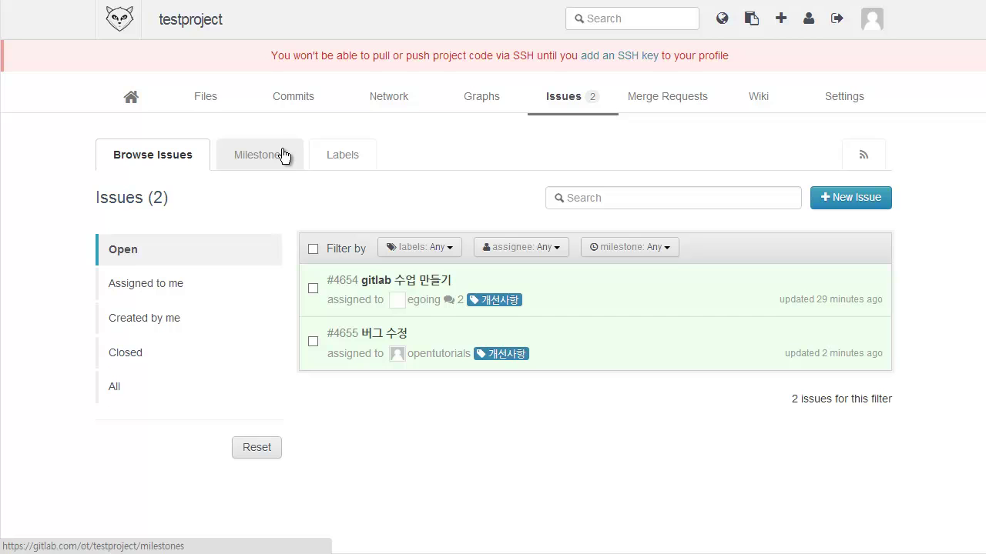
Step: Start a new milestone titled "1.1" with the description "1.1 버전을 위한 milestone"
left_click(283, 155)
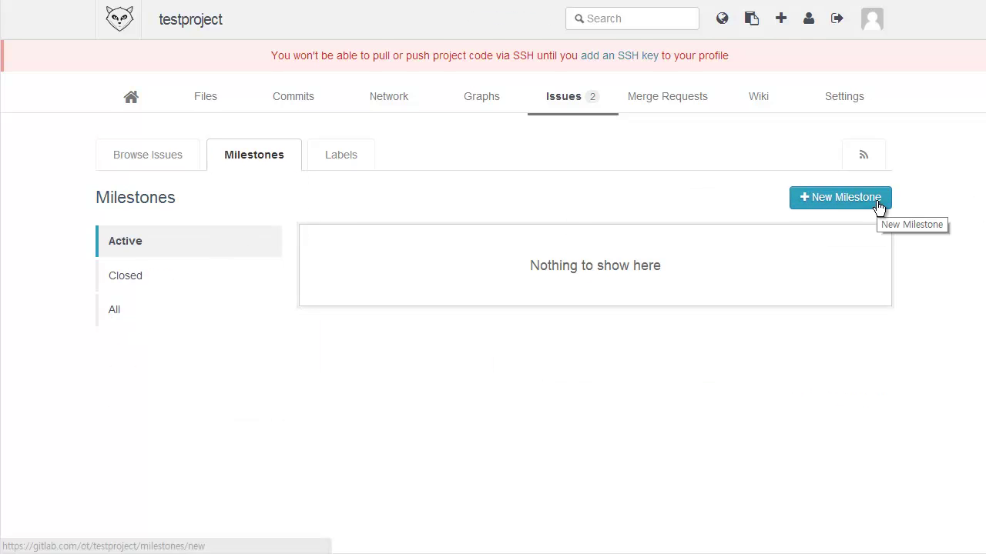
left_click(879, 202)
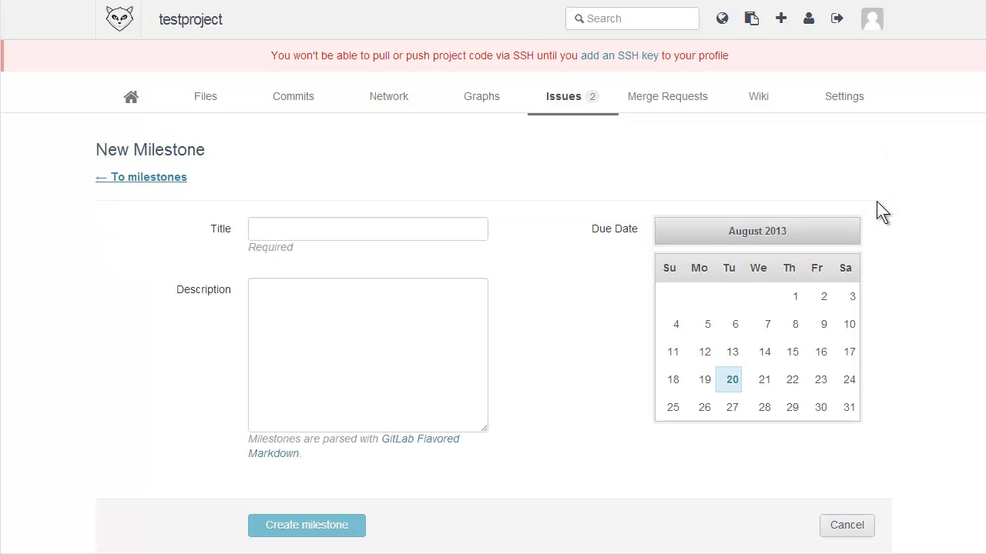
left_click(343, 224)
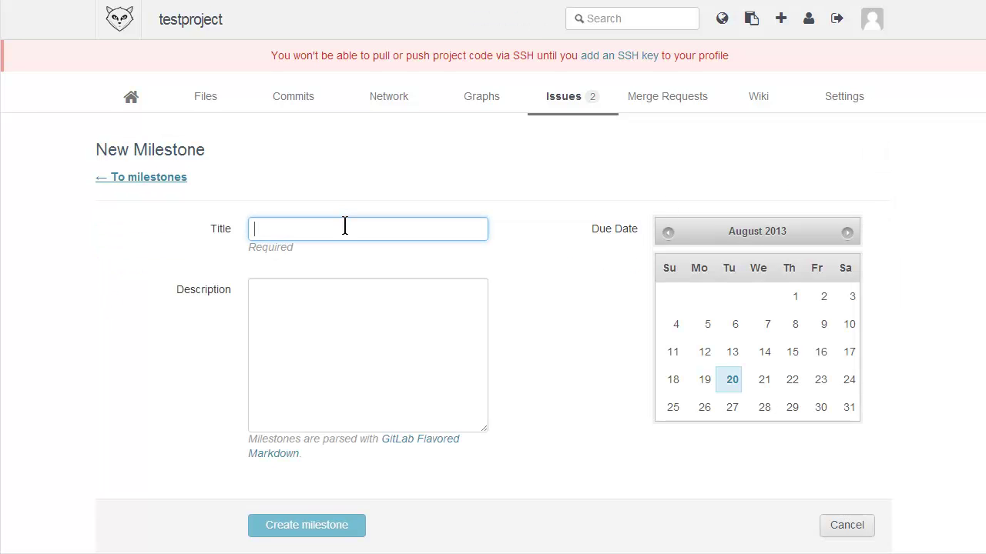
type("1.1")
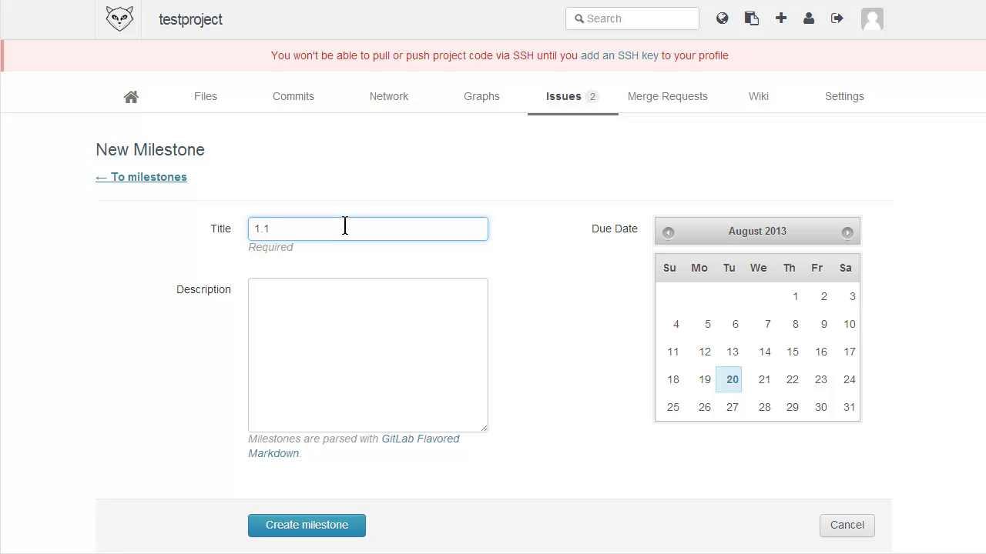
left_click(335, 330)
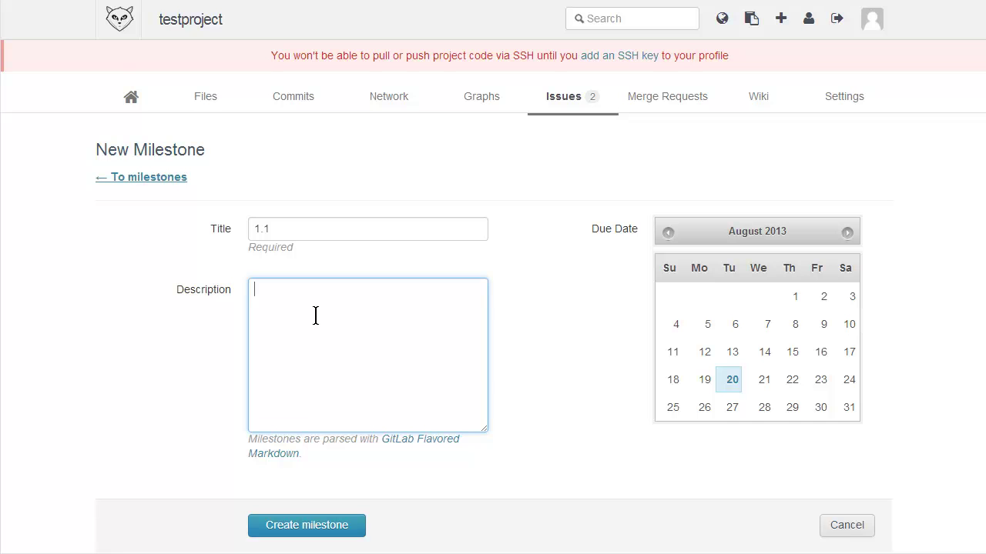
type("1.1 버전을 위한 milestone")
Step: Set the milestone's due date to August 23, 2013 and create the milestone
scroll(328, 308, "down", 1)
scroll(350, 315, "up", 1)
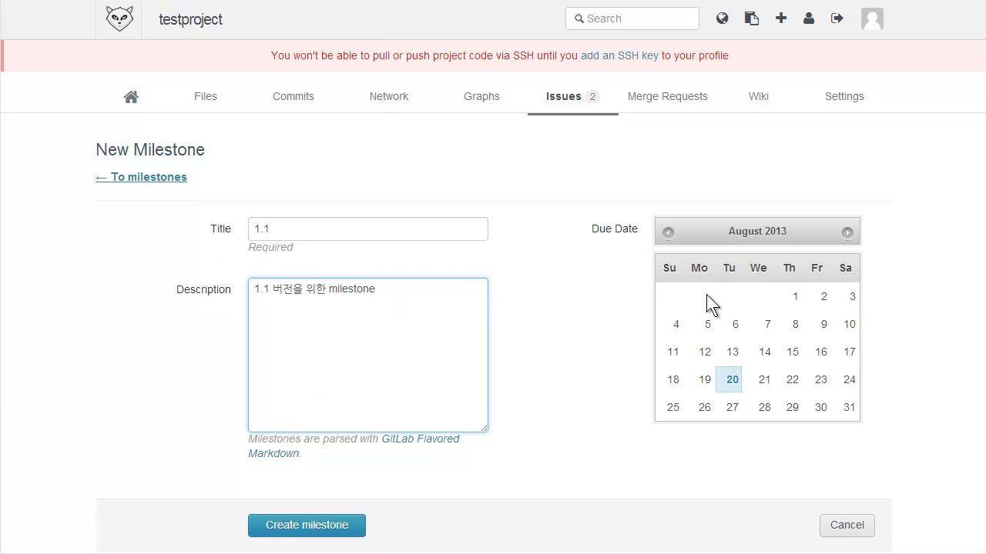
scroll(739, 316, "down", 1)
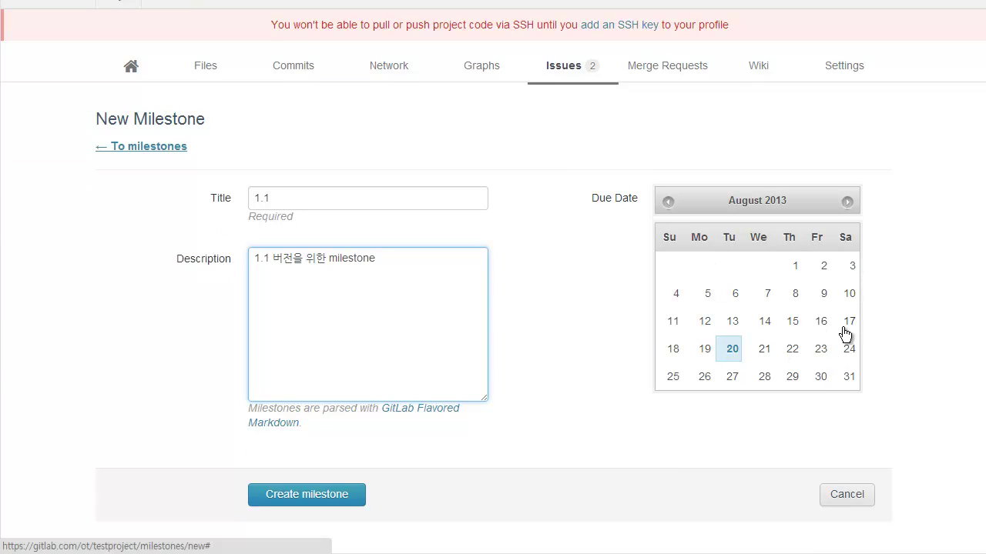
left_click(822, 352)
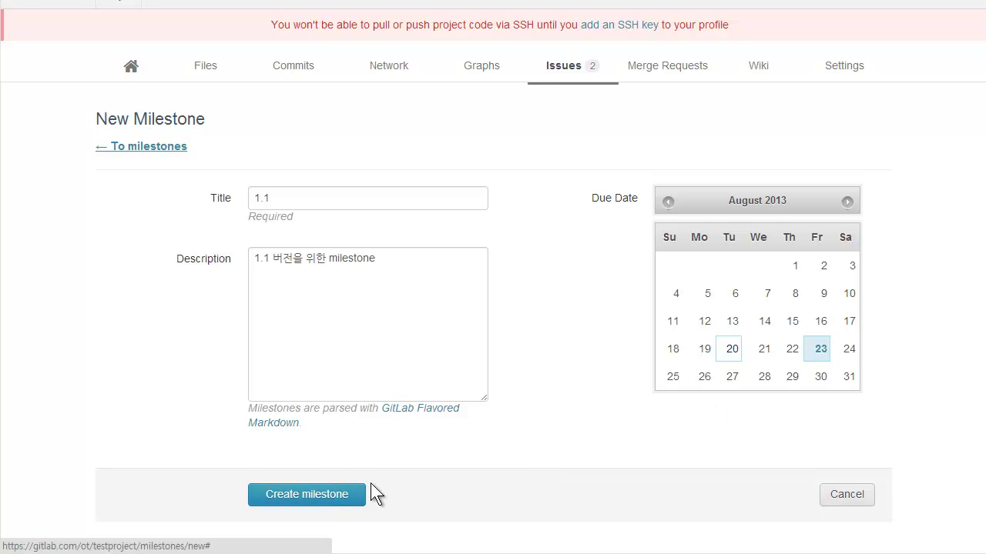
left_click(341, 499)
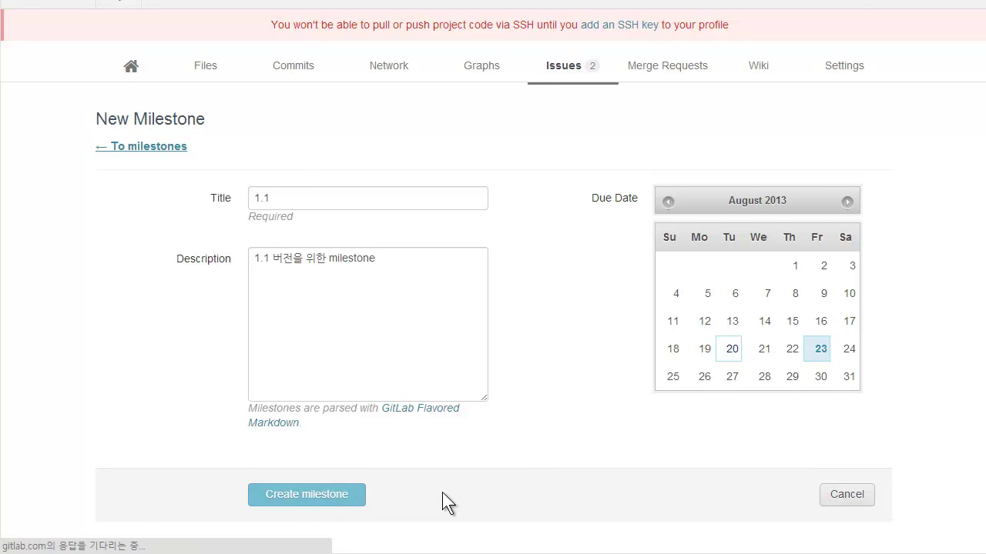
scroll(222, 362, "down", 1)
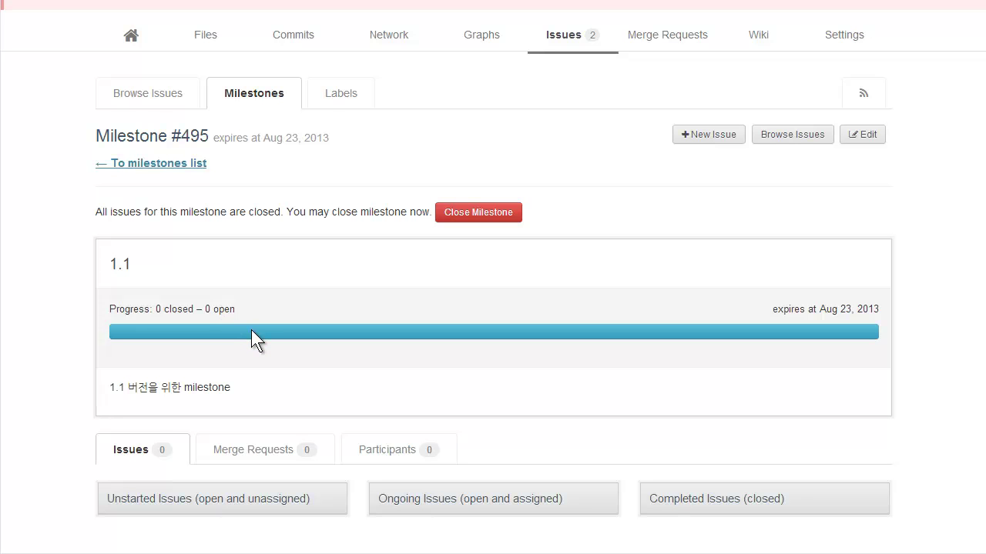
Step: Select both open issues in the issue list and assign them to milestone 1.1
left_click(156, 114)
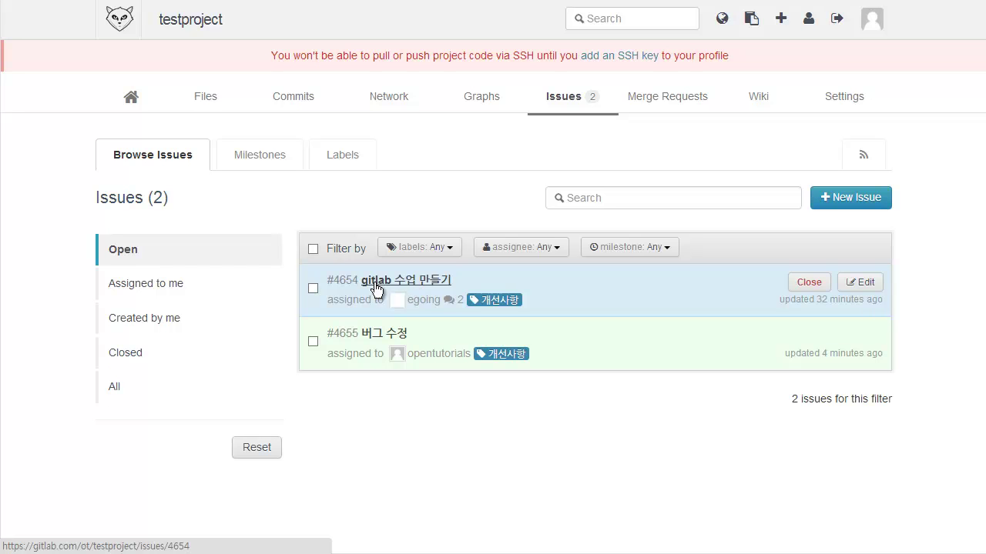
left_click(313, 249)
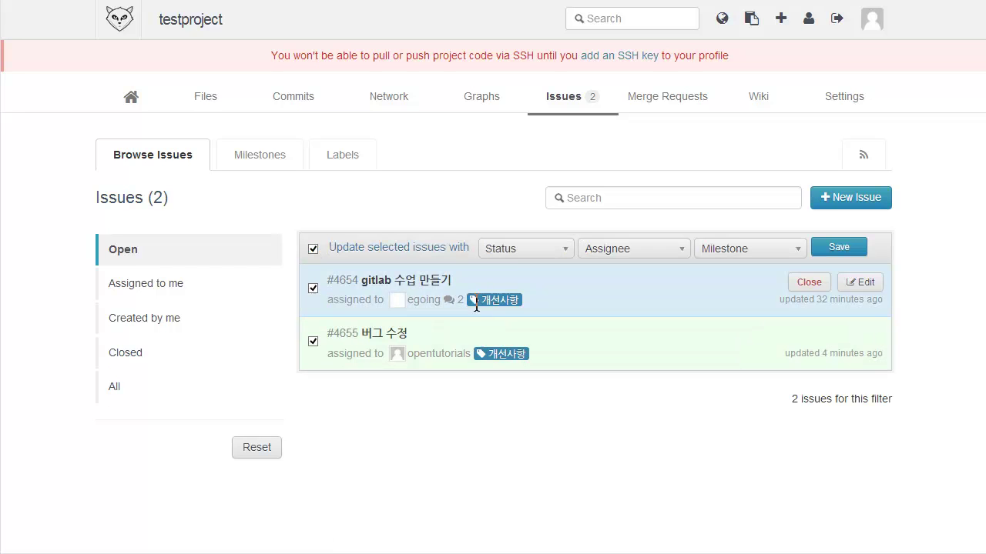
left_click(727, 252)
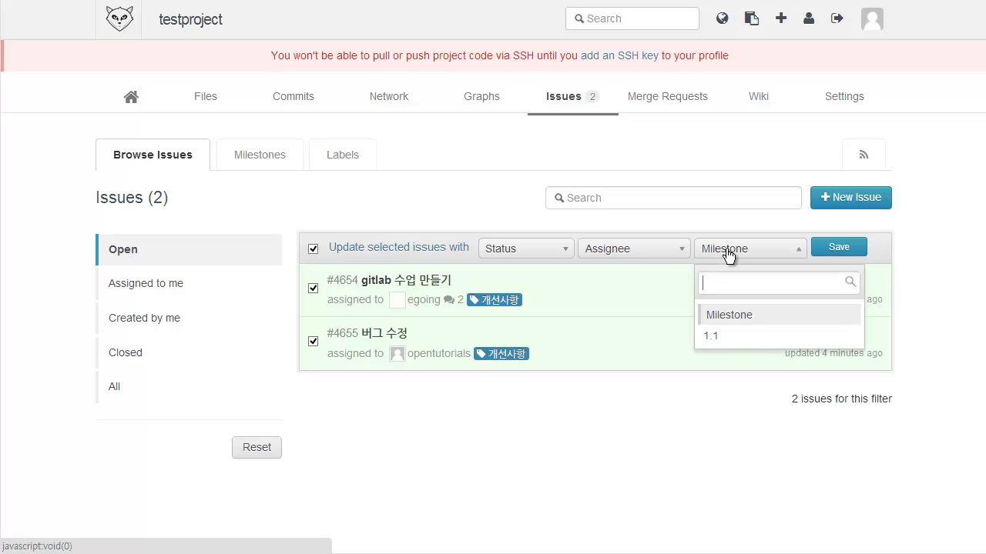
left_click(737, 331)
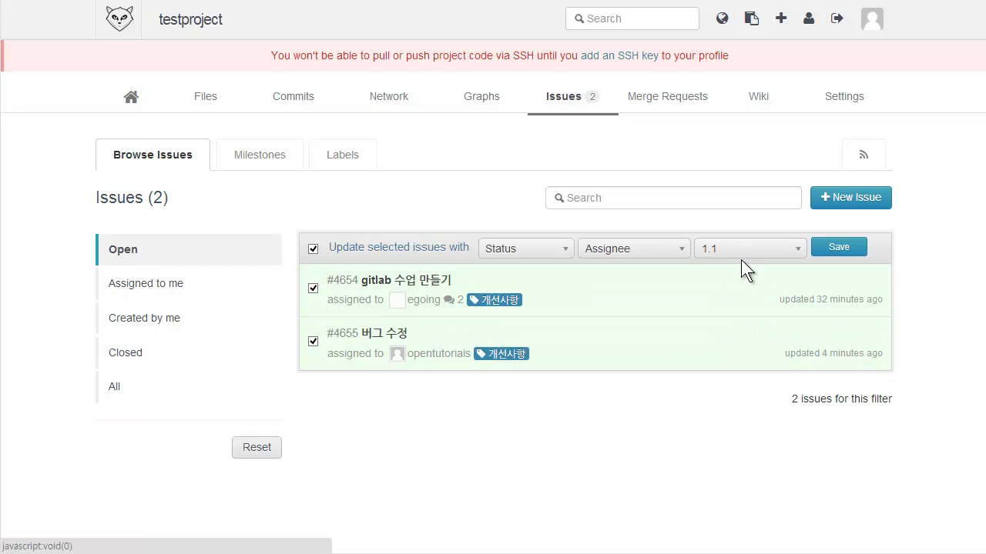
left_click(838, 248)
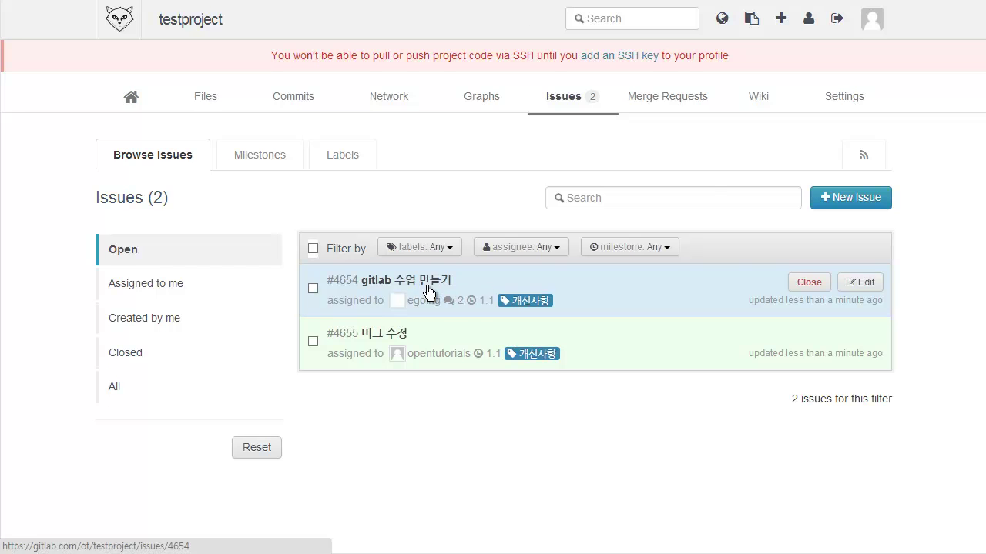
Step: View the issue "gitlab 수업 만들기" to check its attached milestone, and examine the progress of milestone 1.1
left_click(429, 290)
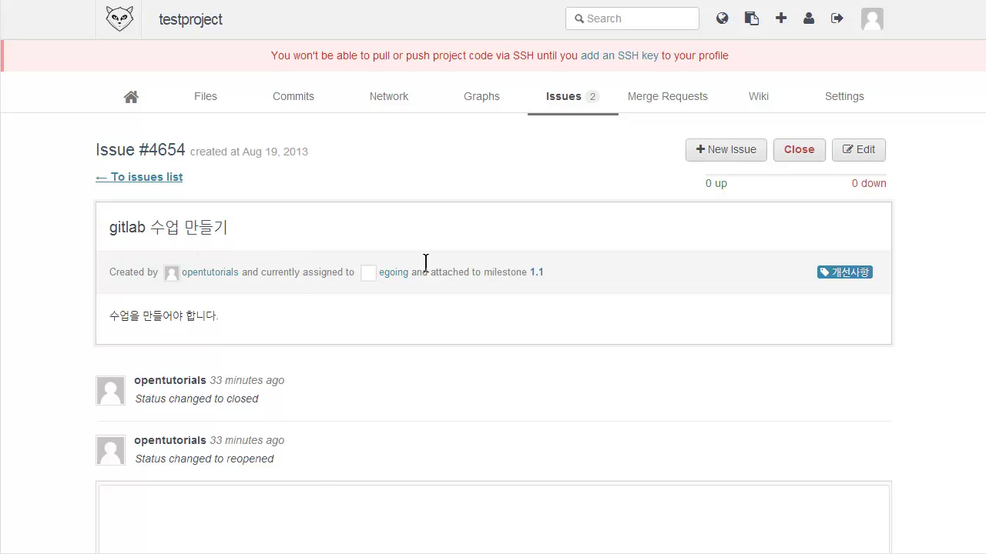
left_click(539, 274)
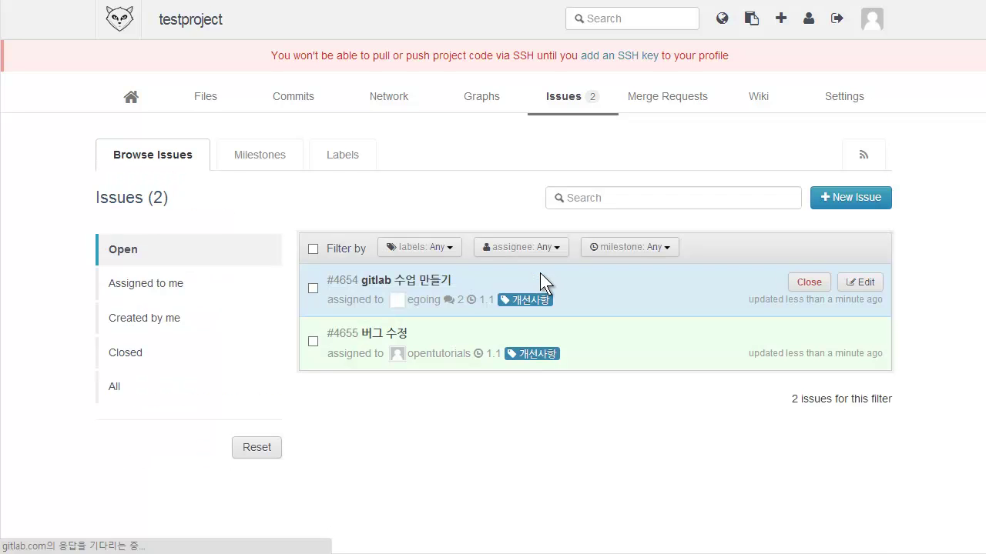
left_click(278, 167)
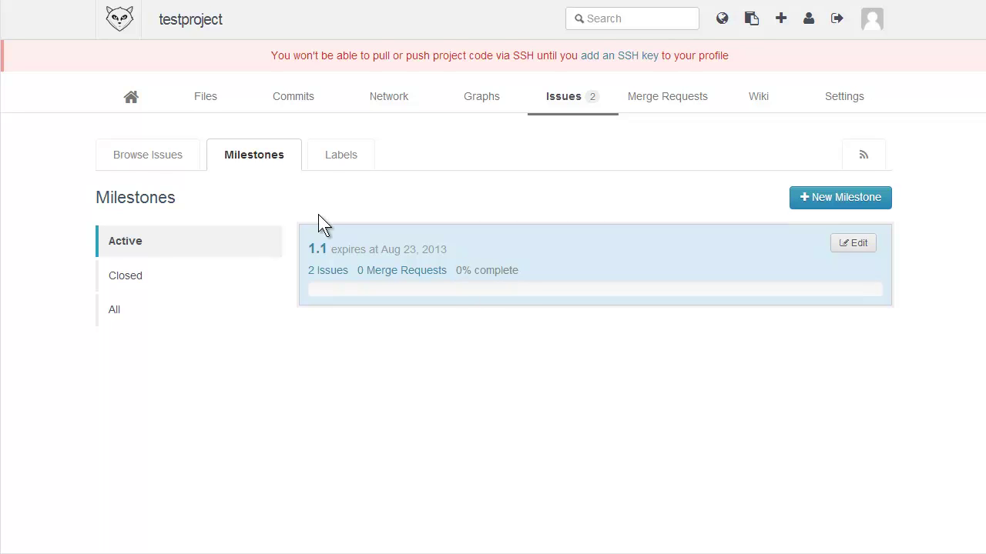
Step: Close the issue "gitlab 수업 만들기" and check the progress of milestone 1.1
left_click(175, 159)
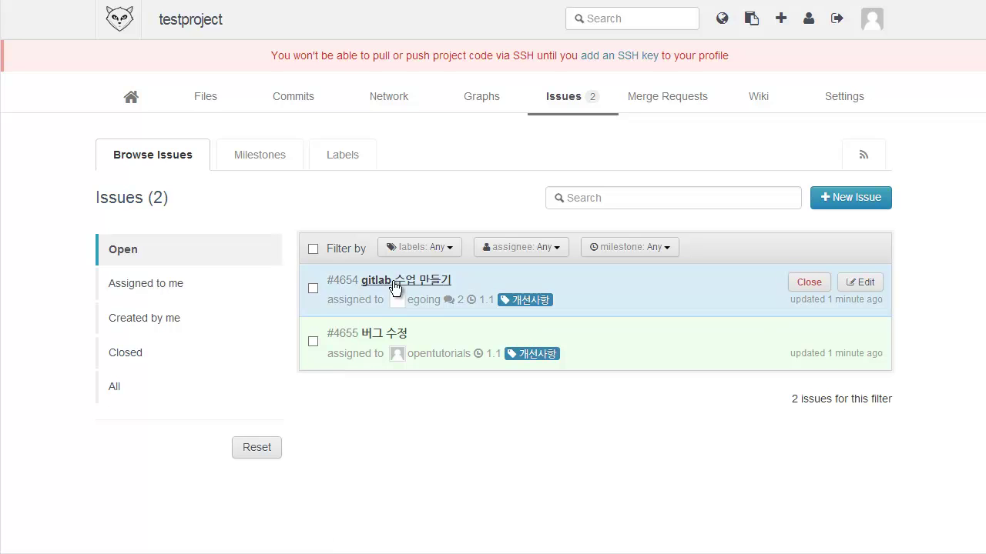
left_click(313, 289)
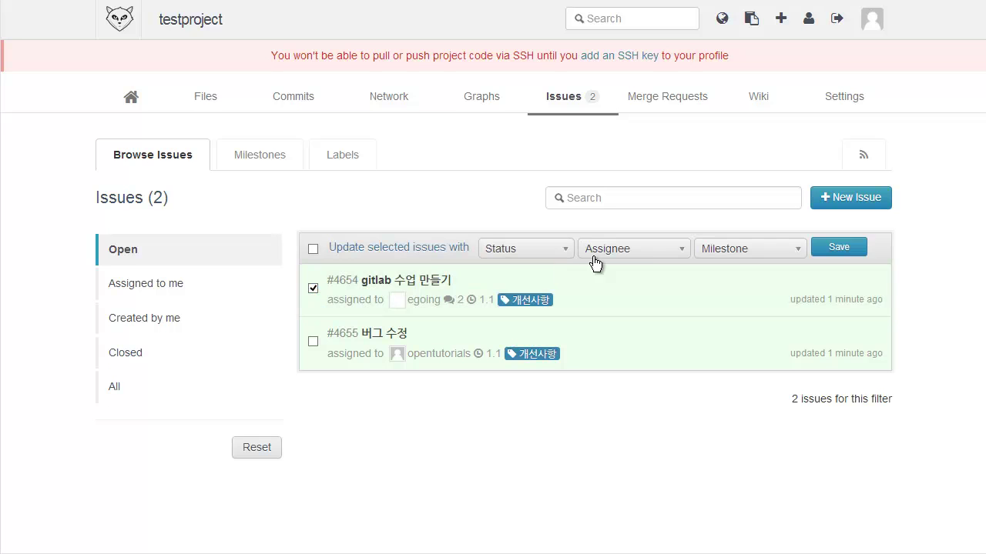
left_click(726, 251)
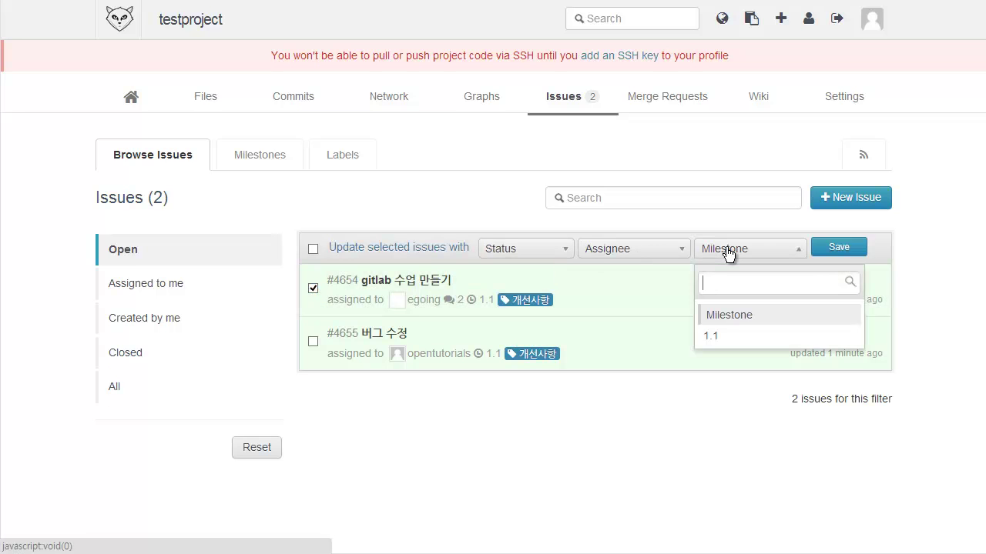
left_click(389, 216)
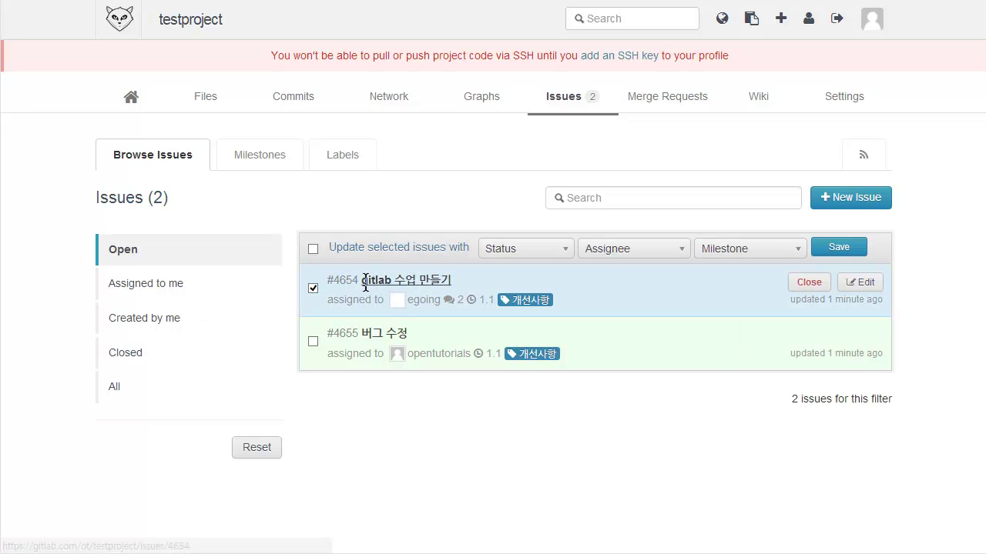
left_click(823, 285)
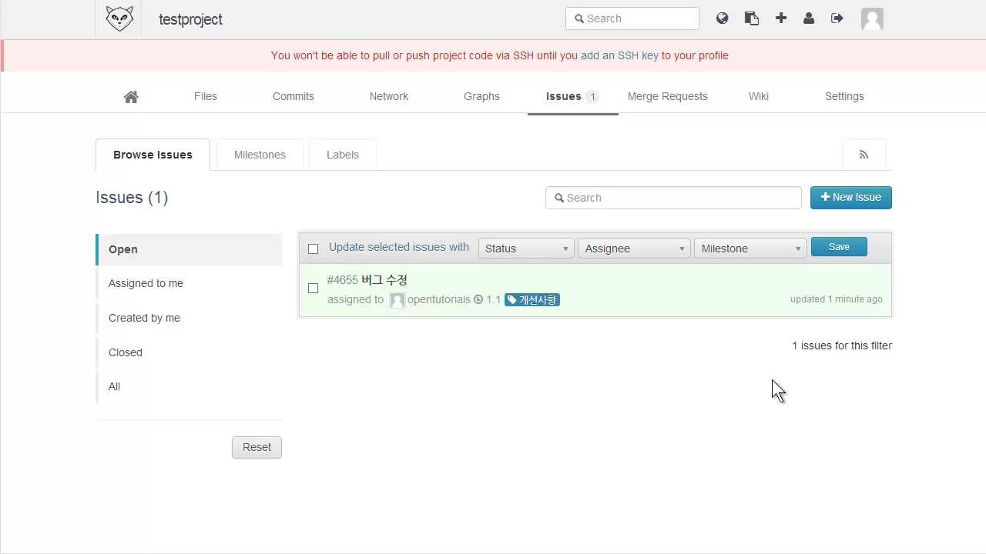
left_click(262, 171)
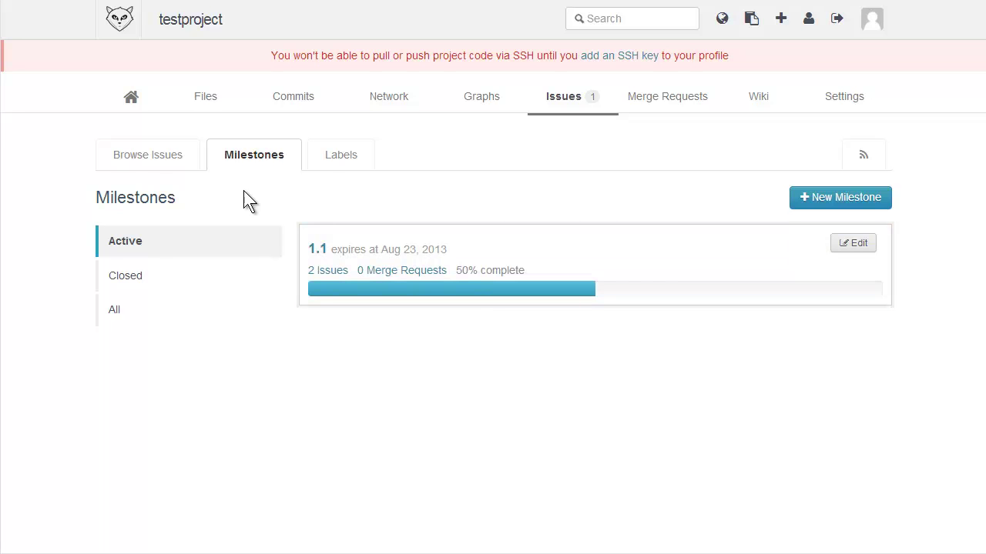
Step: Close the issue "버그 수정" and check the progress of milestone 1.1 in the milestone list
left_click(177, 161)
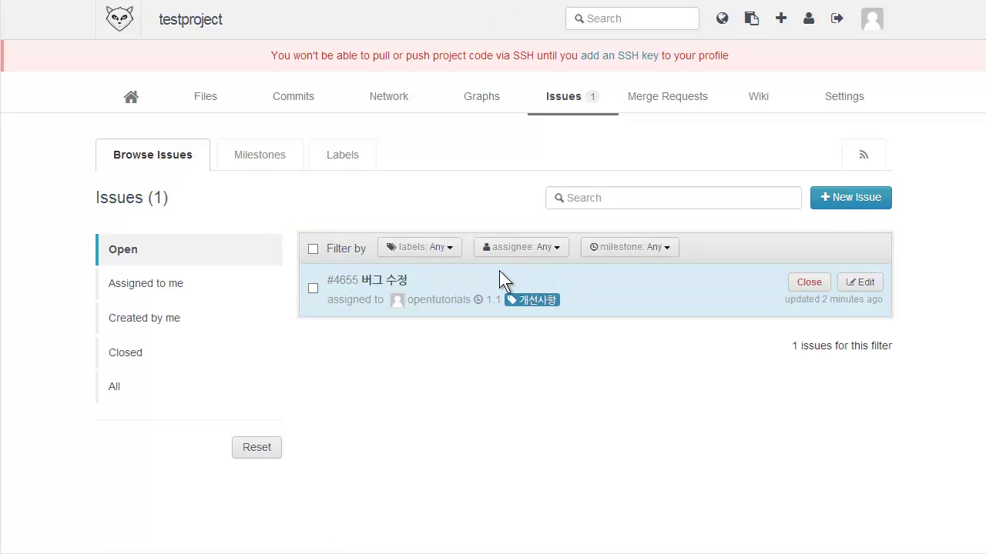
left_click(313, 288)
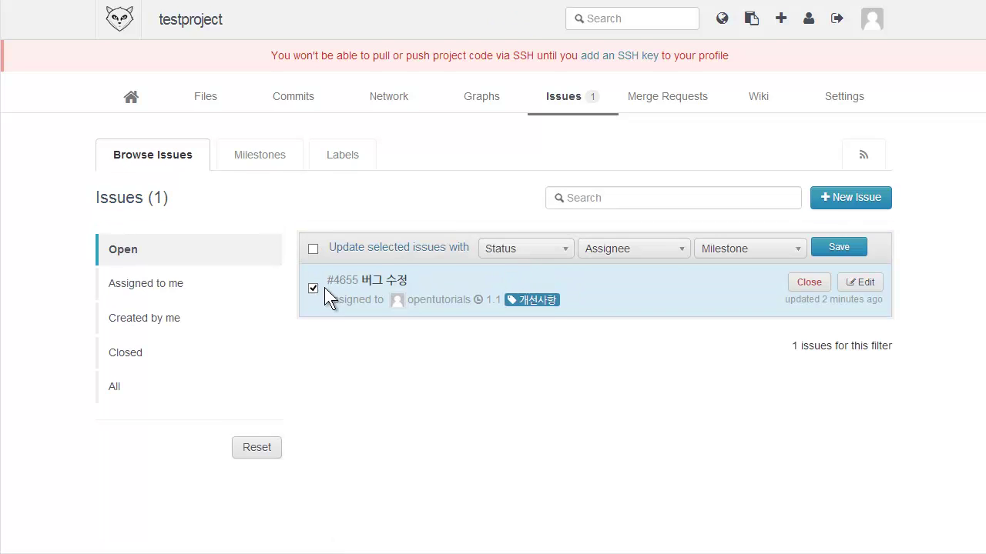
left_click(552, 261)
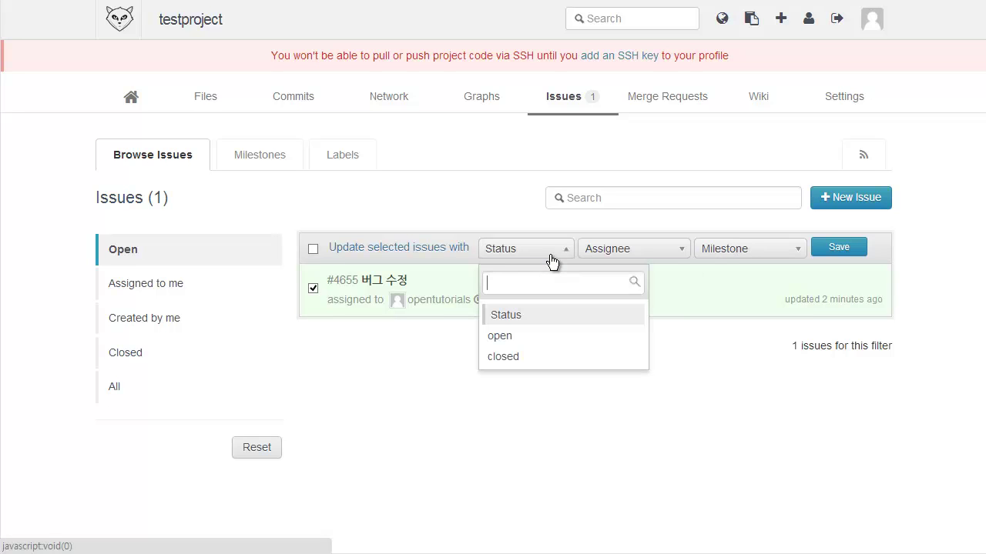
left_click(539, 337)
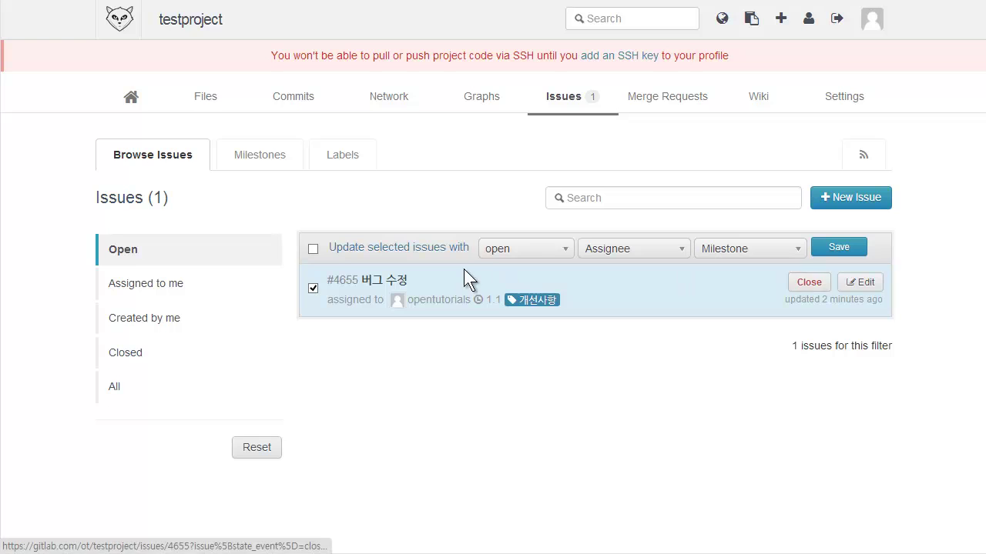
left_click(490, 255)
left_click(525, 356)
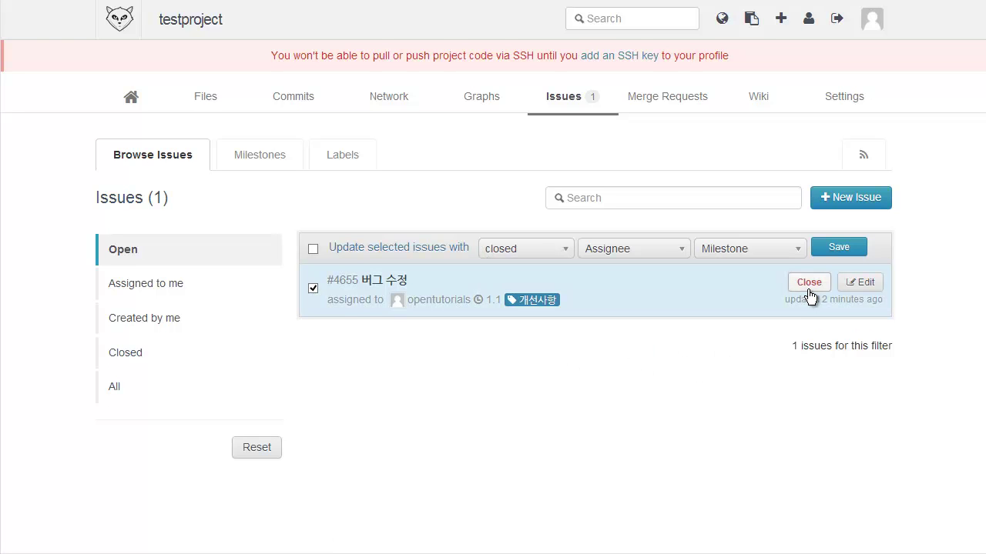
left_click(809, 286)
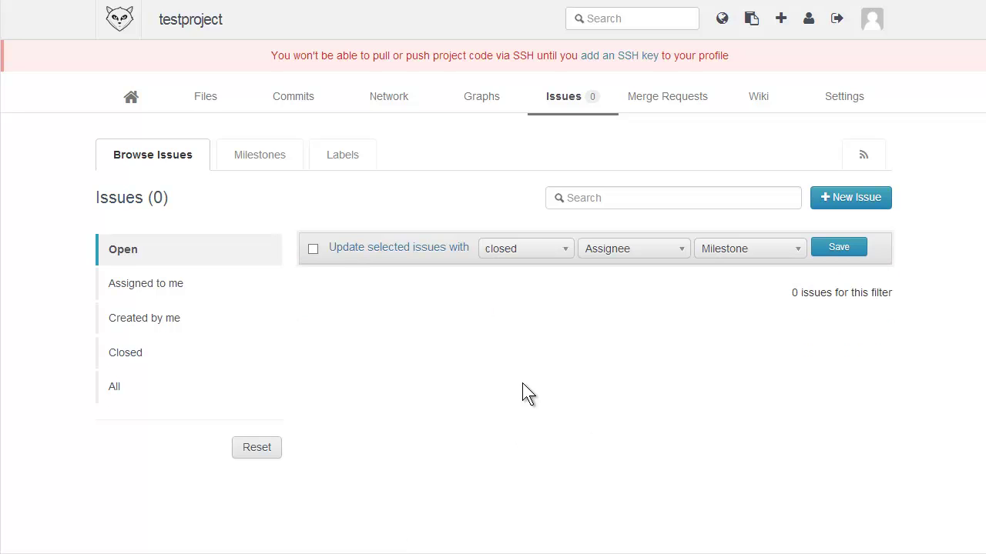
left_click(268, 160)
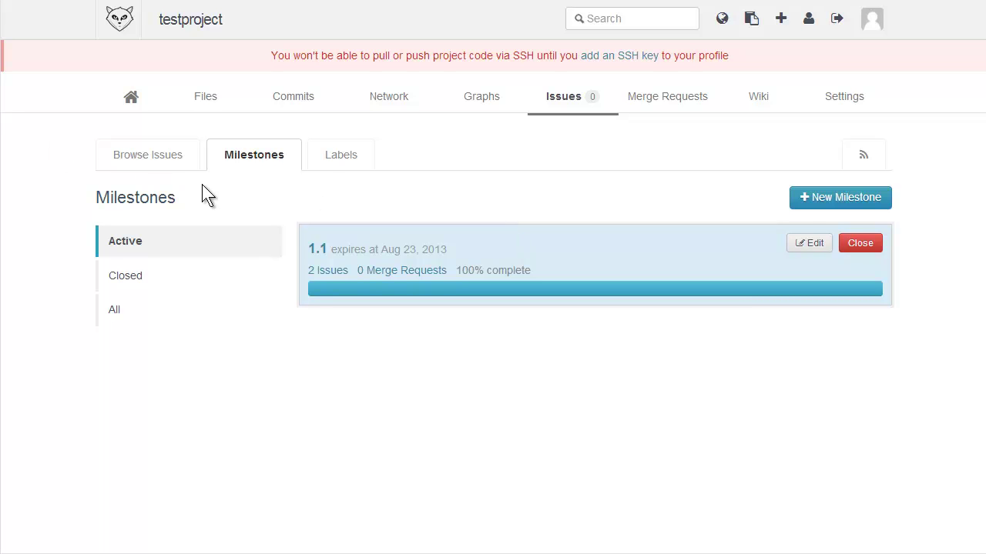
key("alt+Left")
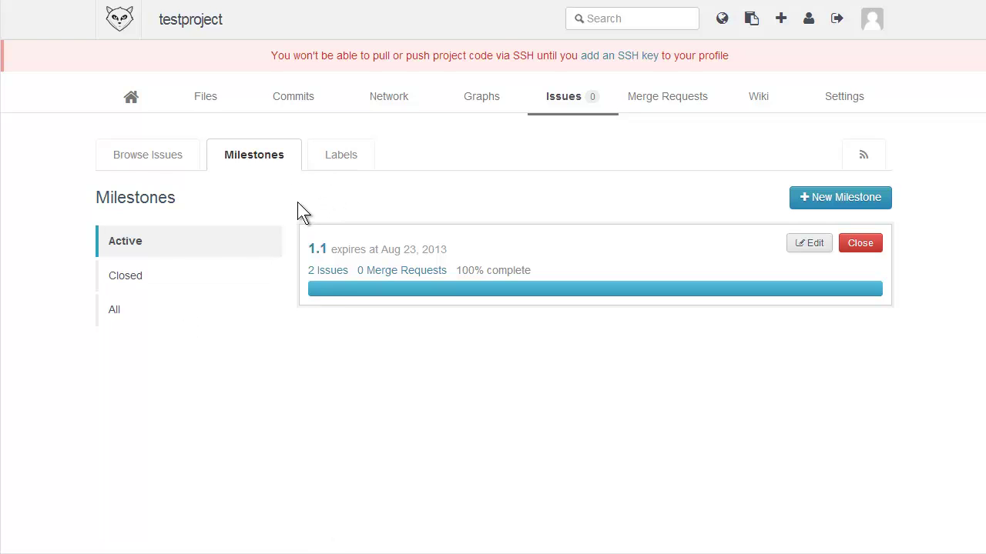
Step: Start a new issue in the project with the subject "javascript 오류"
left_click(175, 165)
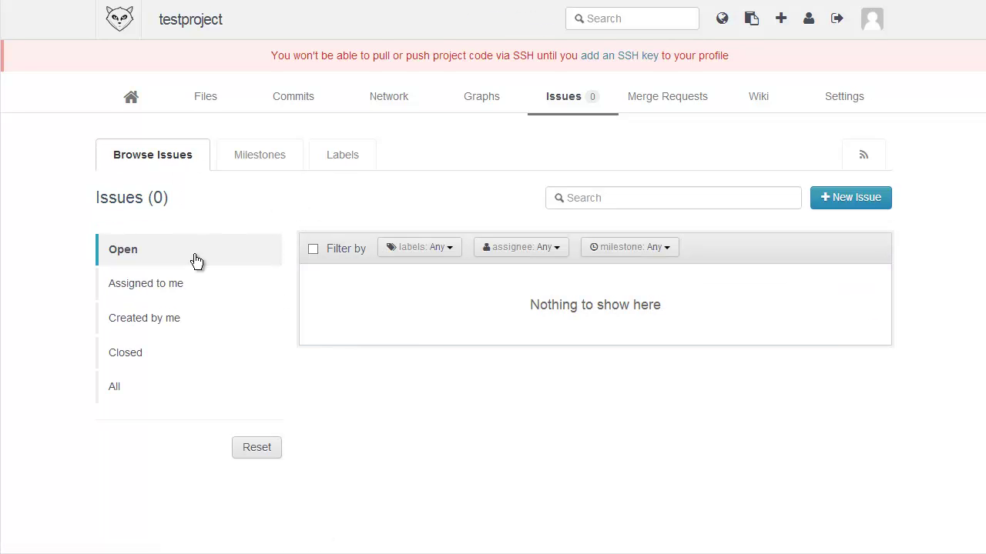
left_click(838, 199)
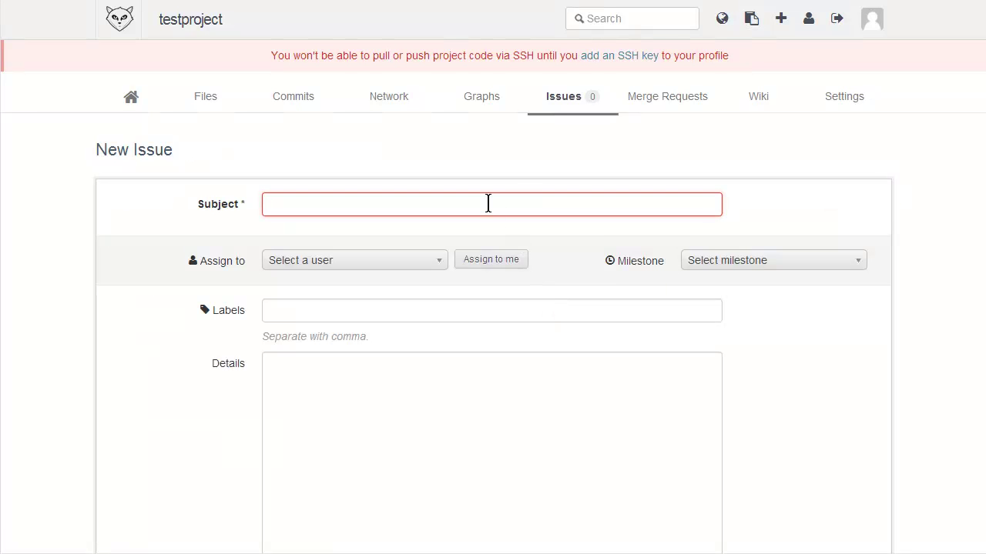
type("javascript")
type(" error")
key("BackSpace")
key("BackSpace")
key("BackSpace")
key("BackSpace")
key("BackSpace")
type("오류")
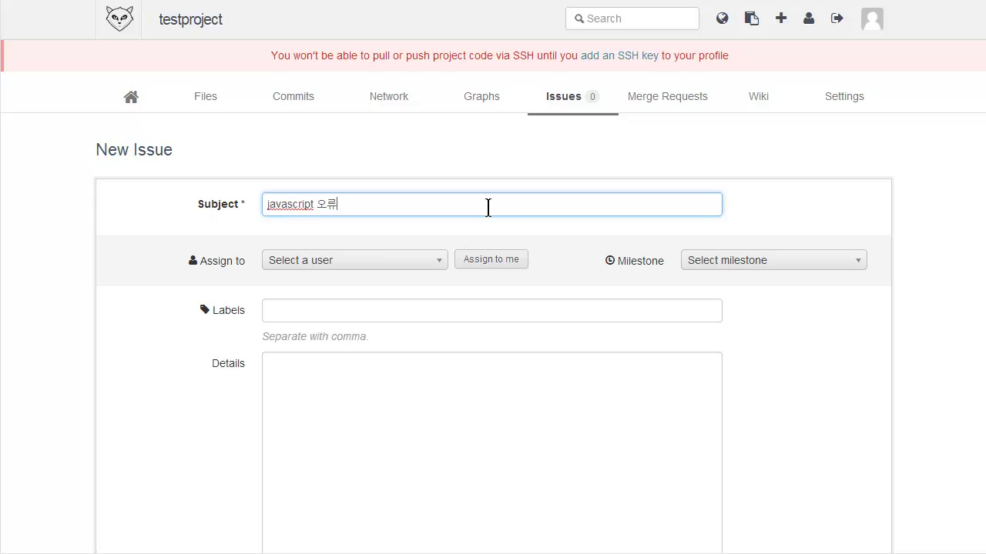
Step: Label the new issue "버그", leave its details empty, and submit it
left_click(374, 313)
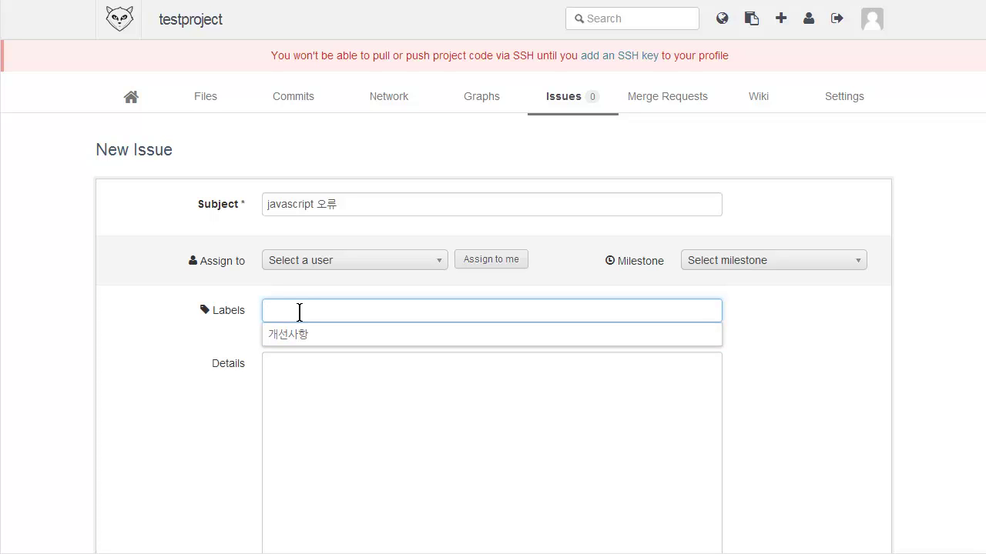
type("버그")
left_click(497, 395)
scroll(486, 380, "down", 2)
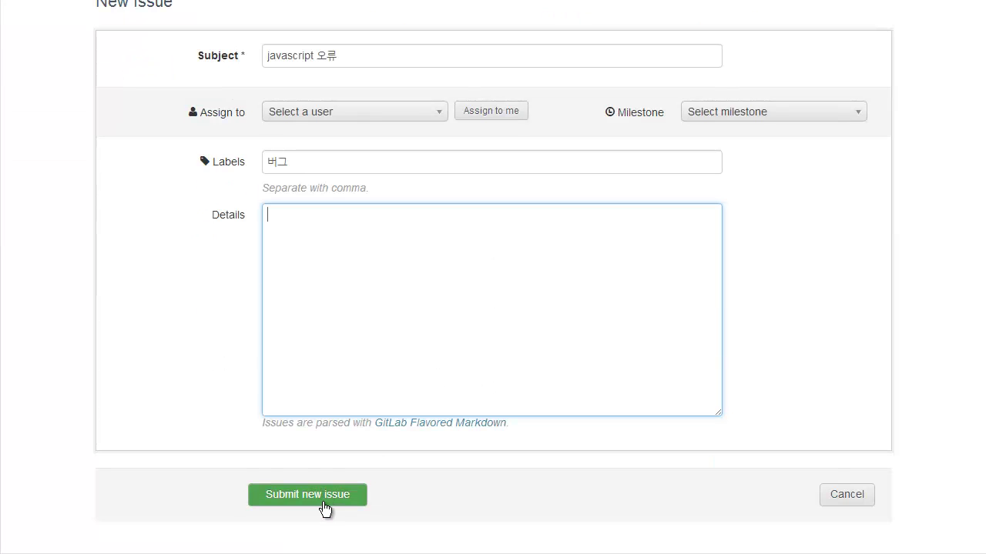
left_click(324, 508)
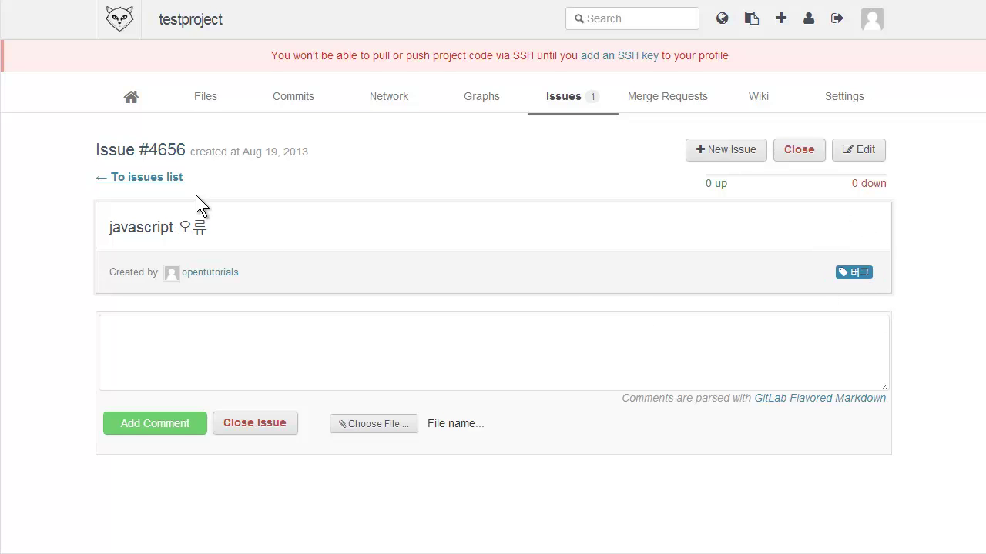
Step: View the project's label list and show the issues labelled "버그"
left_click(182, 180)
left_click(343, 158)
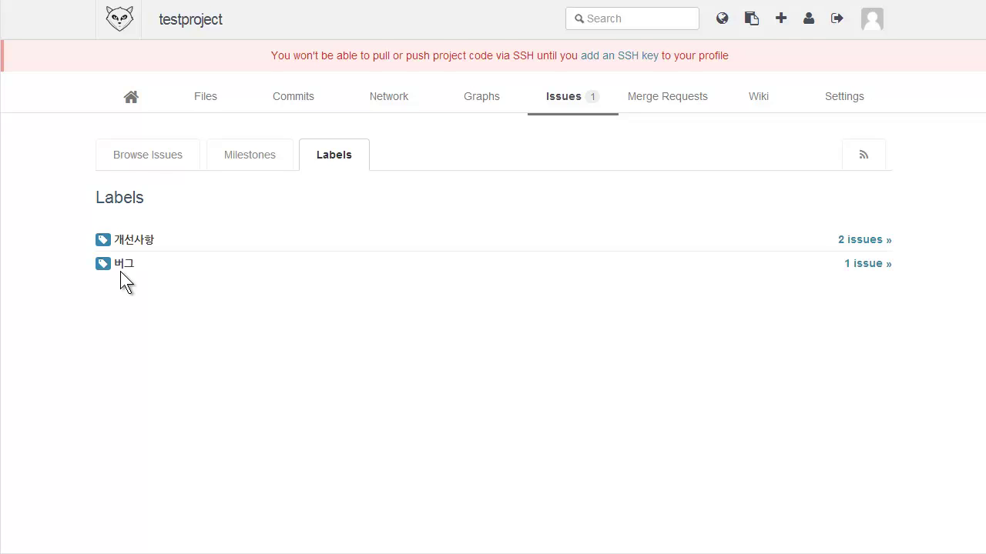
left_click(876, 265)
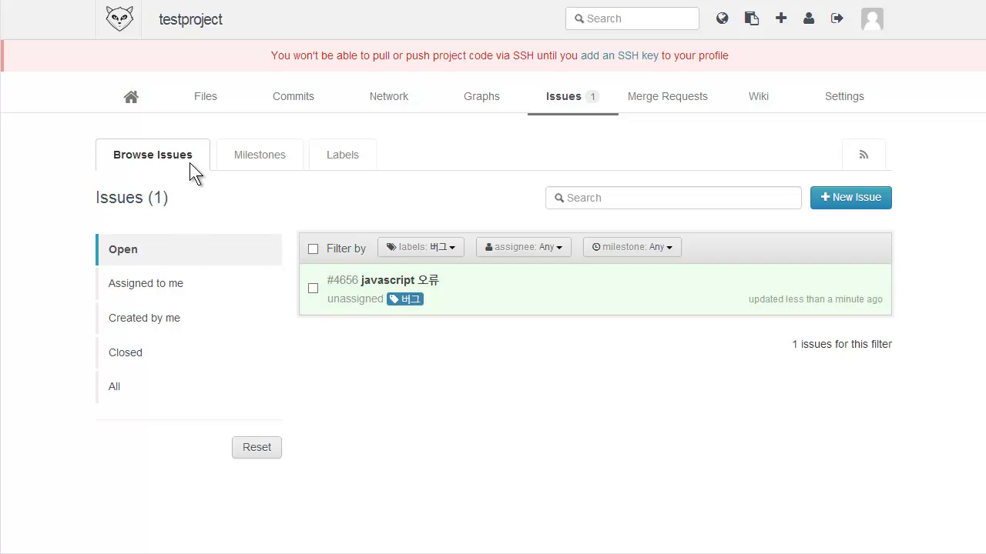
Step: Filter the open issues by the labels "버그" and "개선사항" in turn, and reset the label filter to Any
left_click(442, 248)
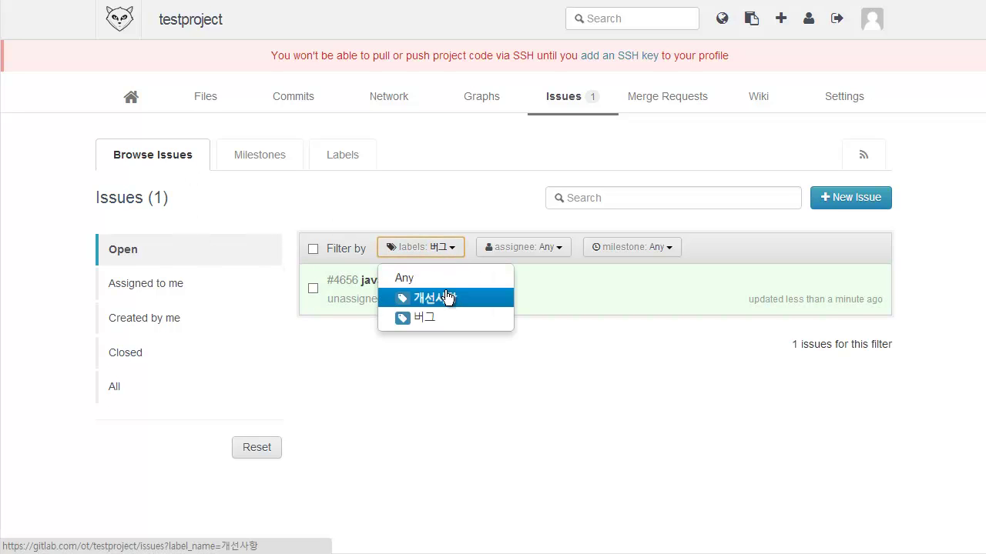
left_click(449, 318)
left_click(447, 248)
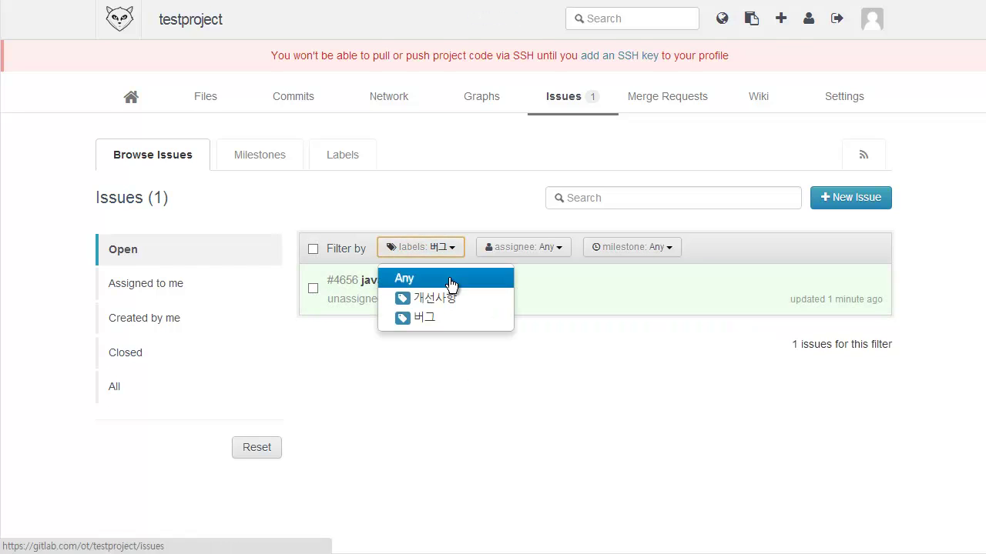
left_click(453, 299)
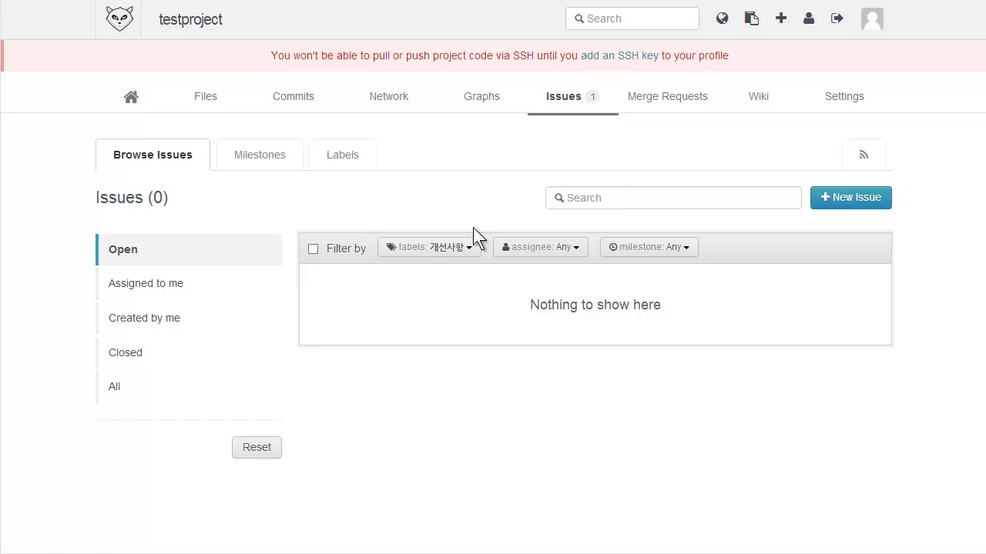
left_click(427, 250)
left_click(408, 279)
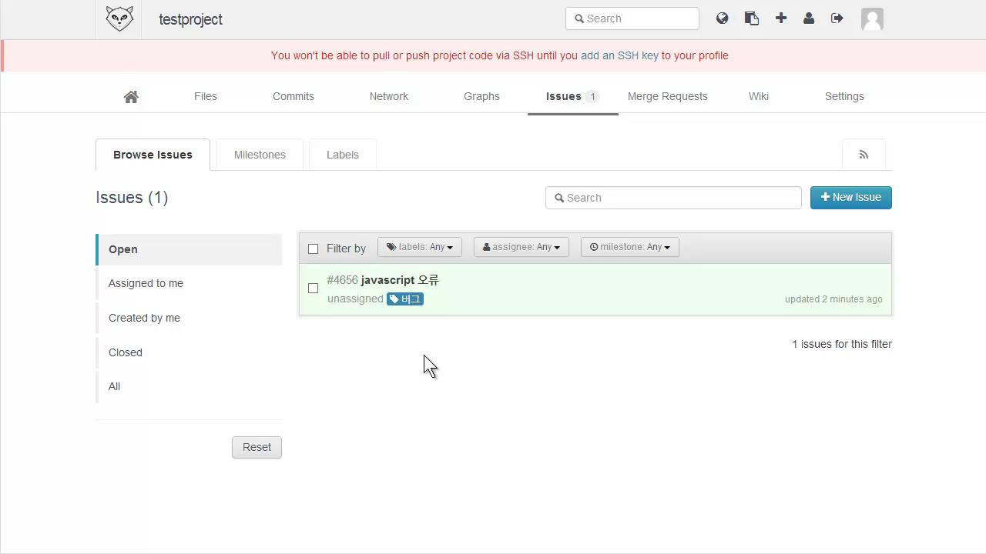
Step: Add the labels "적용대기" and "QA" to the issue "javascript 오류" and save the changes
left_click(435, 286)
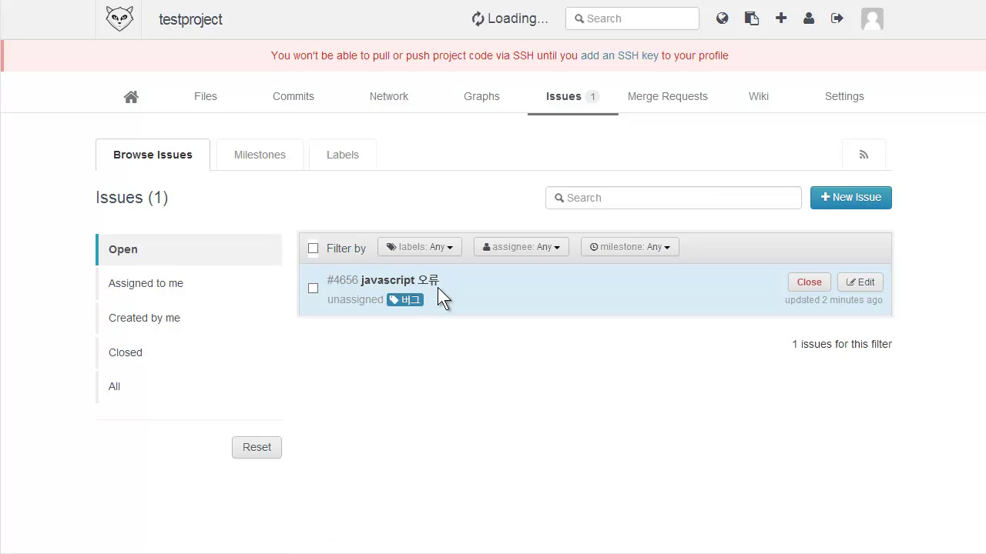
left_click(857, 151)
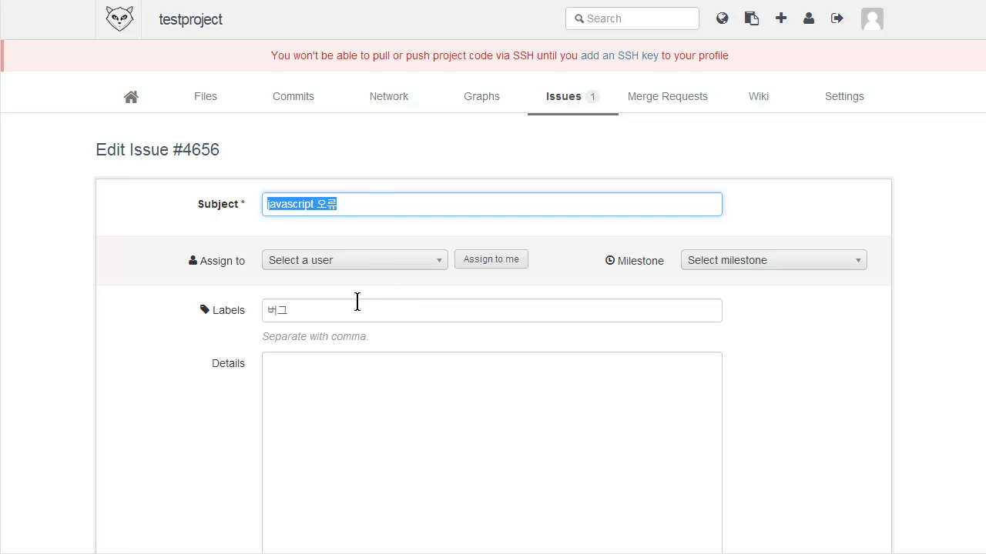
left_click(370, 310)
type(",ㅈ")
type("적용대ㄱ")
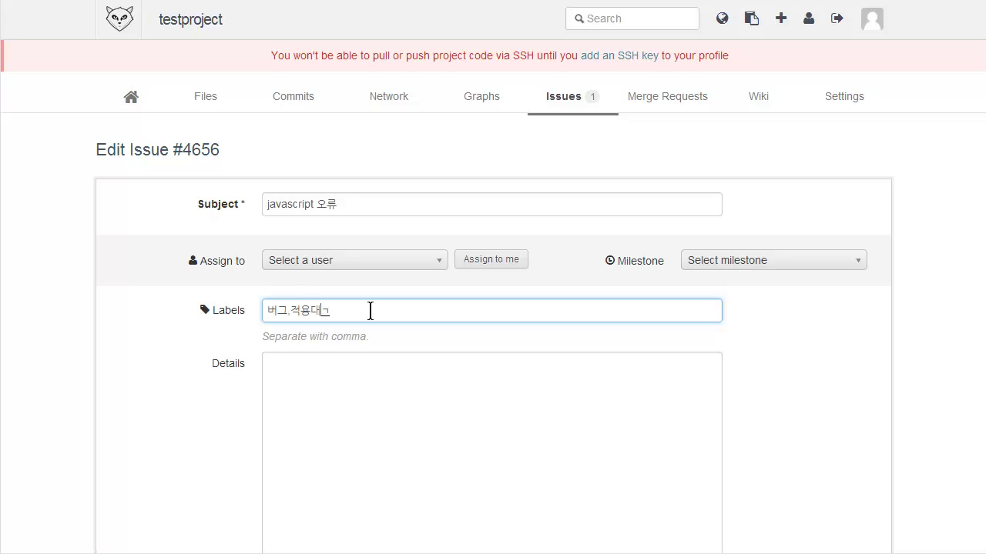
type("ㅣ")
type(",QA")
scroll(370, 310, "down", 2)
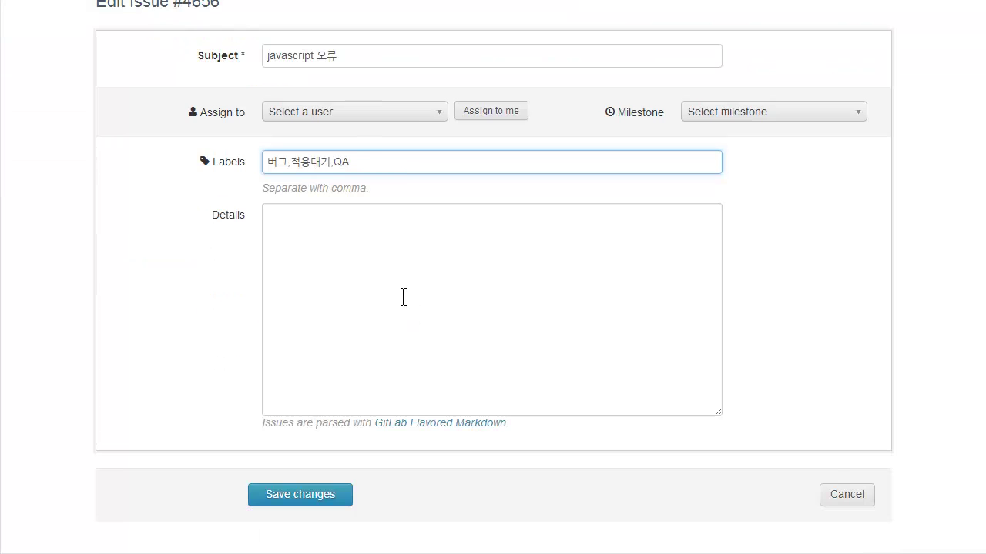
double_click(335, 161)
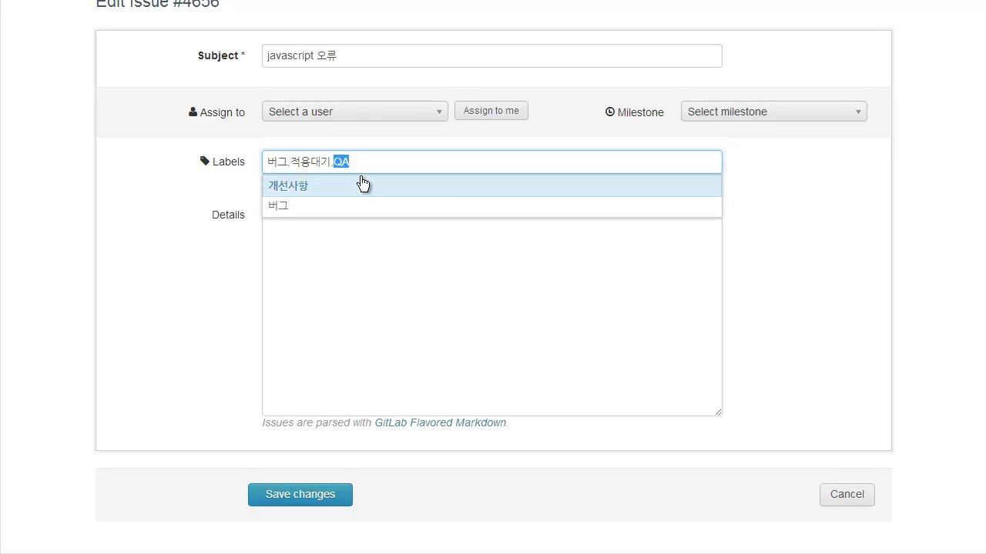
left_click(329, 162)
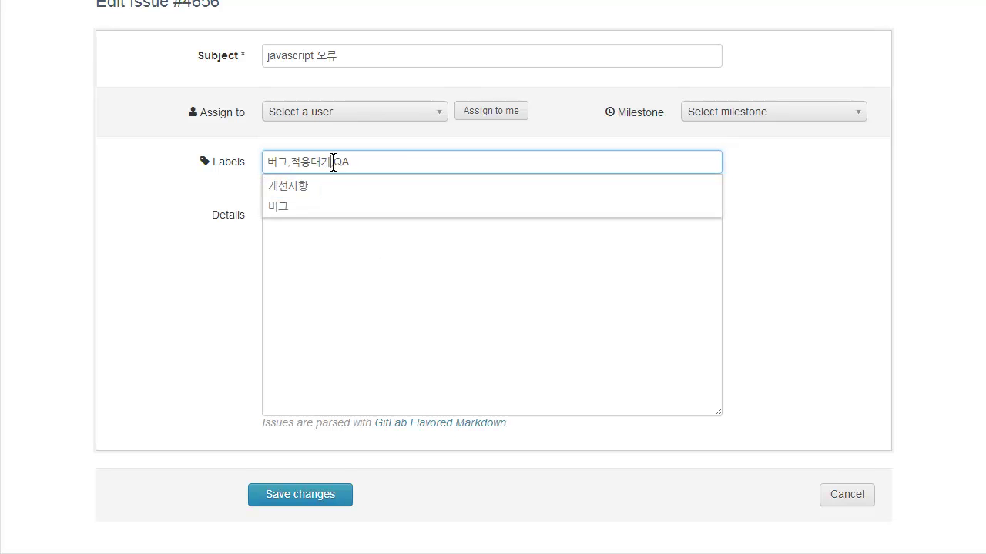
left_click(339, 498)
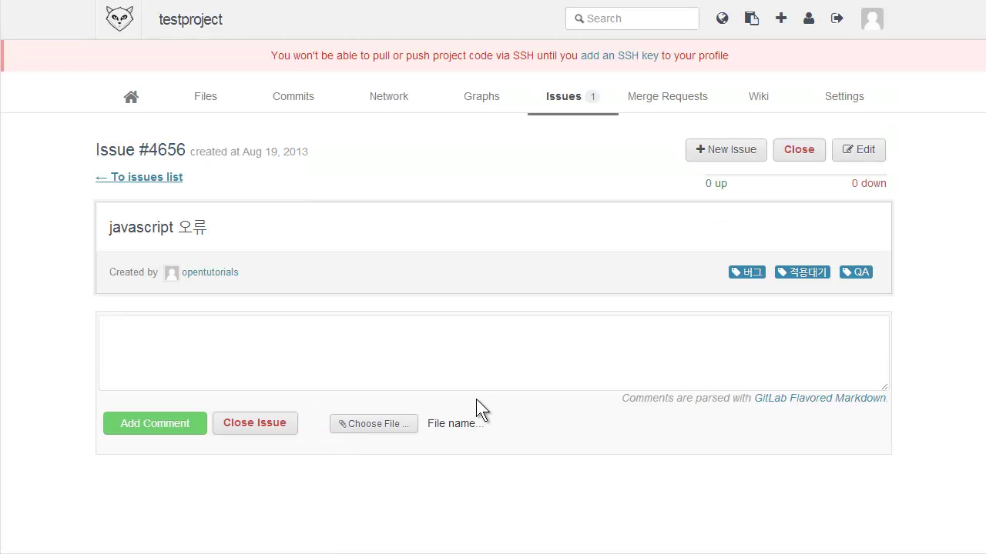
Step: Check the project's label list and show the issues labelled "QA"
left_click(560, 103)
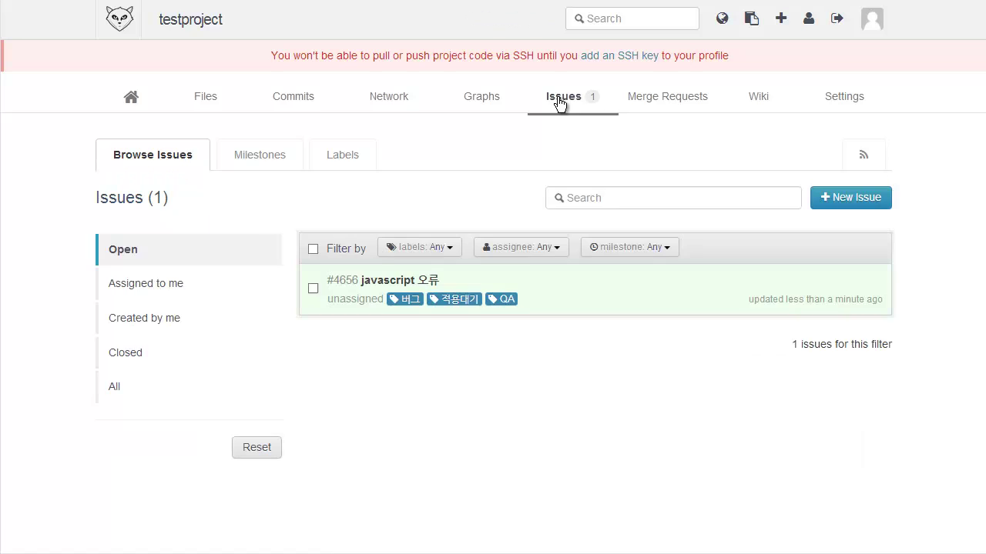
left_click(341, 162)
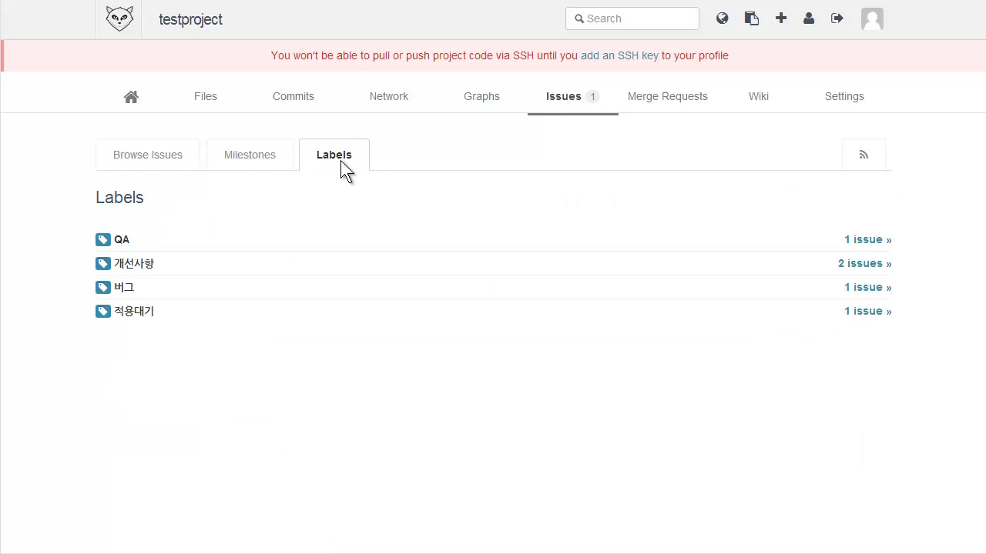
left_click(875, 239)
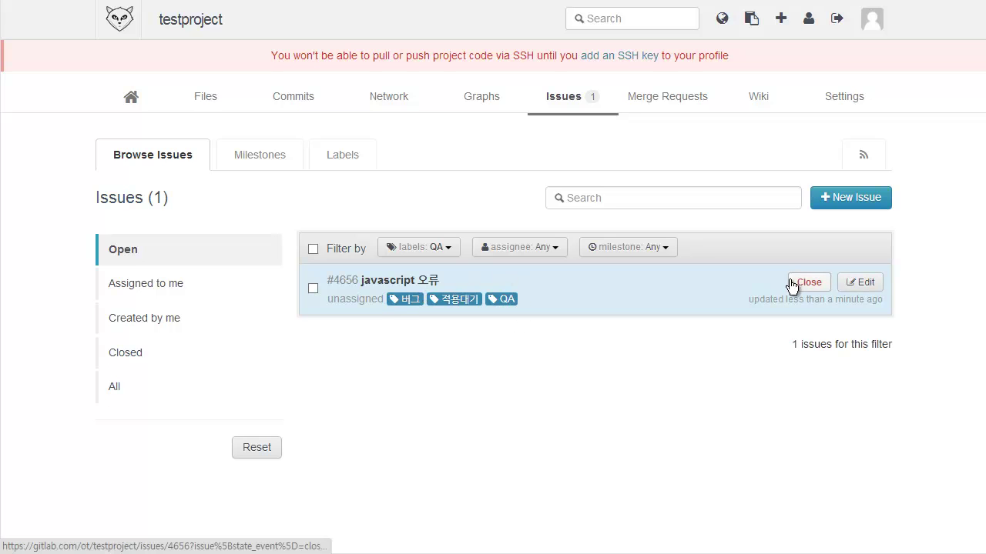
Step: Remove the "QA" label from the issue "javascript 오류" and save the changes
left_click(856, 283)
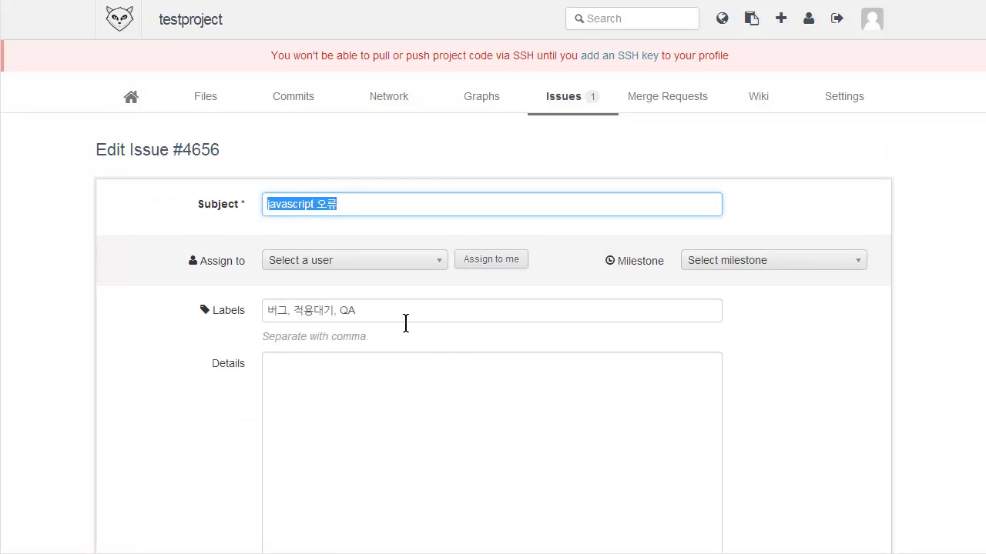
left_click(398, 310)
key("BackSpace")
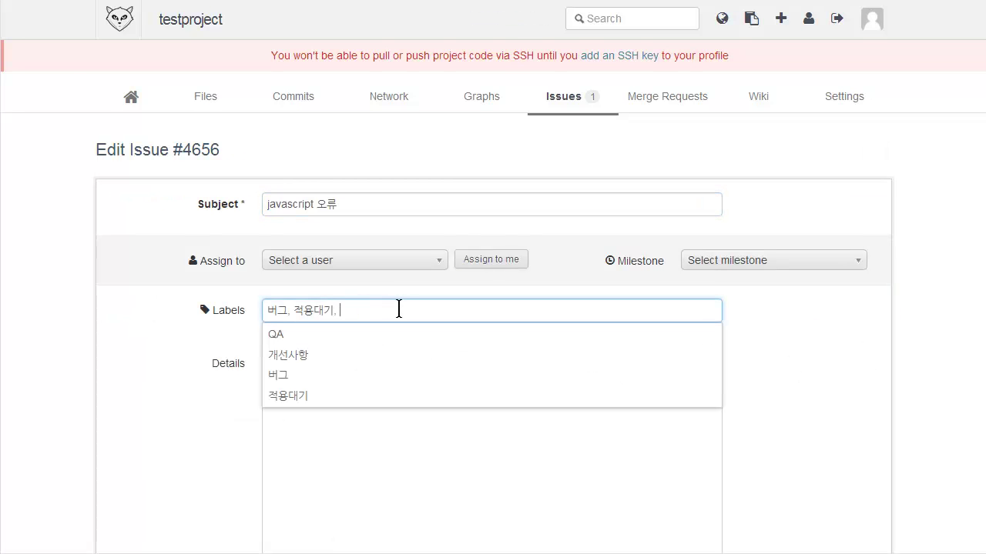
key("BackSpace")
key("BackSpace")
scroll(755, 377, "down", 2)
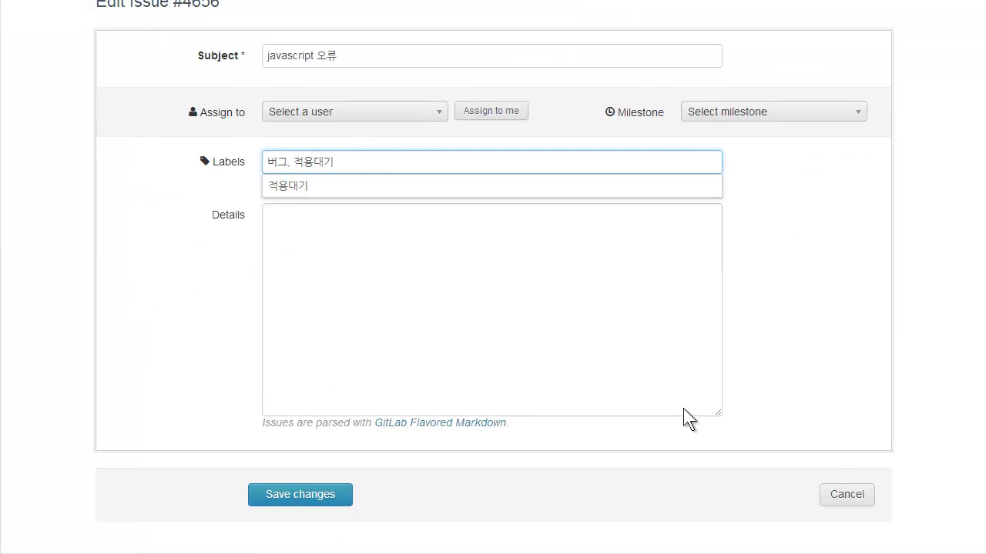
left_click(281, 502)
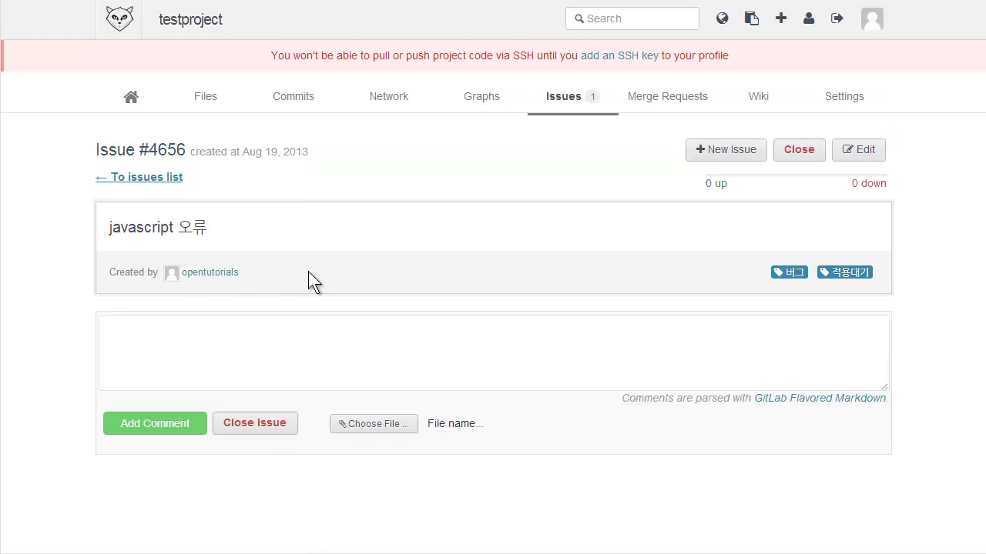
Step: Reopen the issue "javascript 오류" for editing, add the label "QA완료", and save the changes
key("alt+Left")
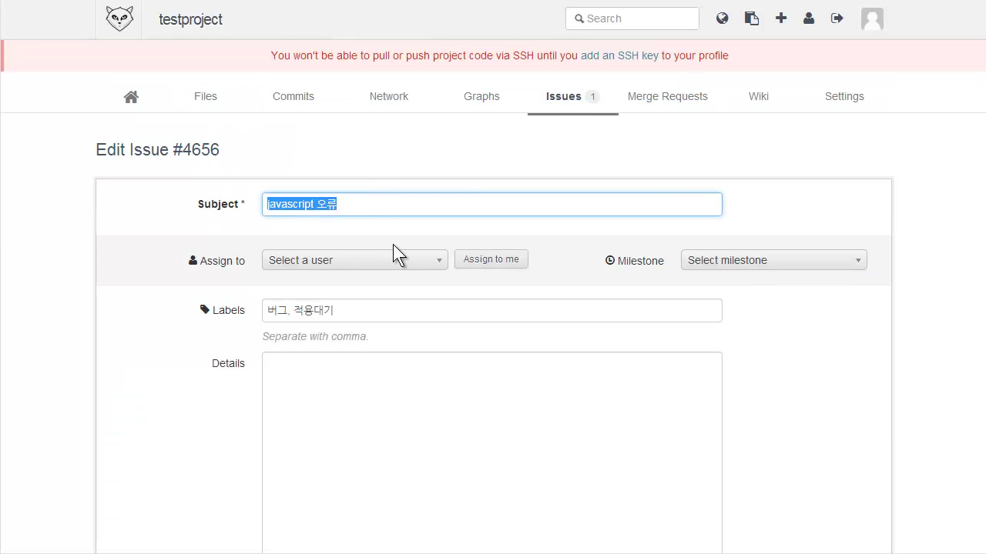
left_click(391, 310)
type(",")
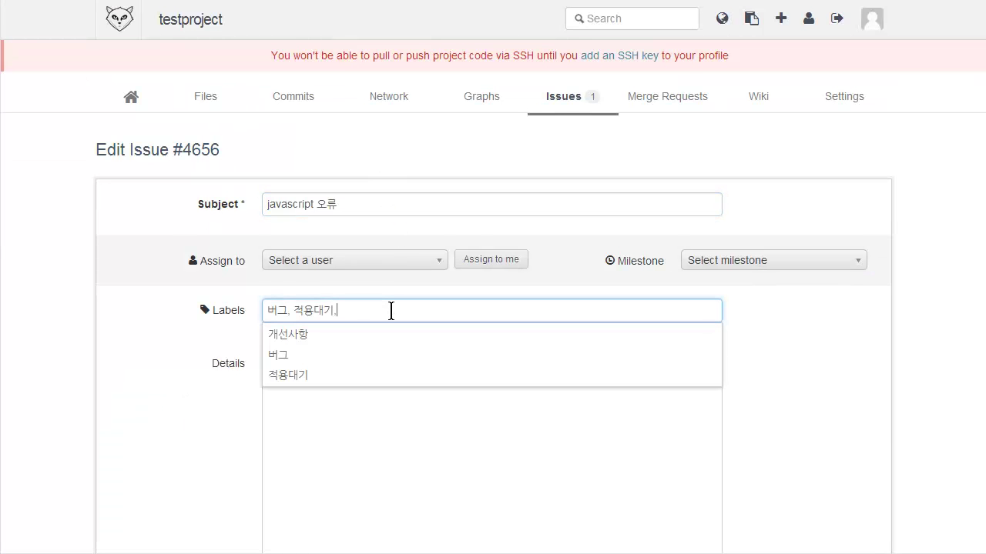
type("QA완")
type("료")
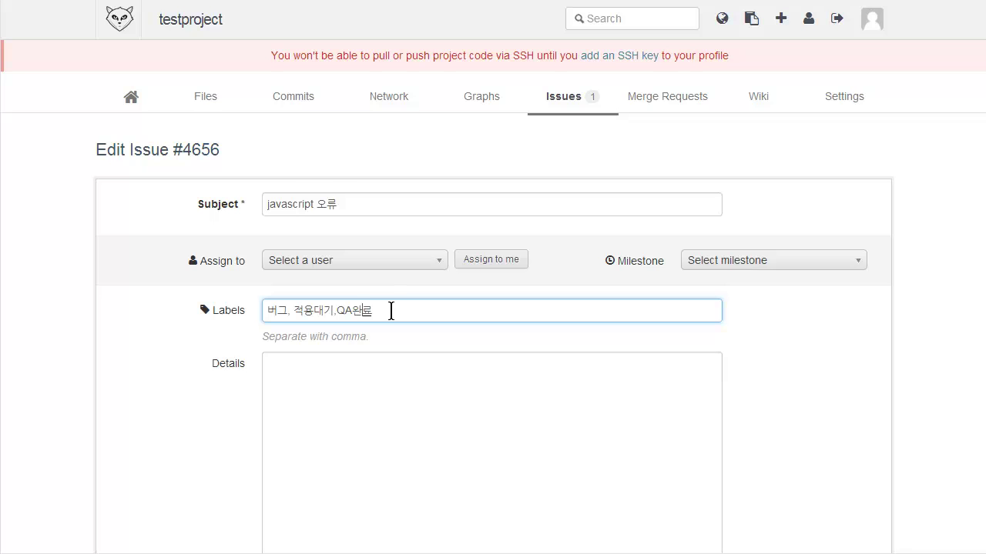
scroll(394, 319, "down", 2)
left_click(327, 495)
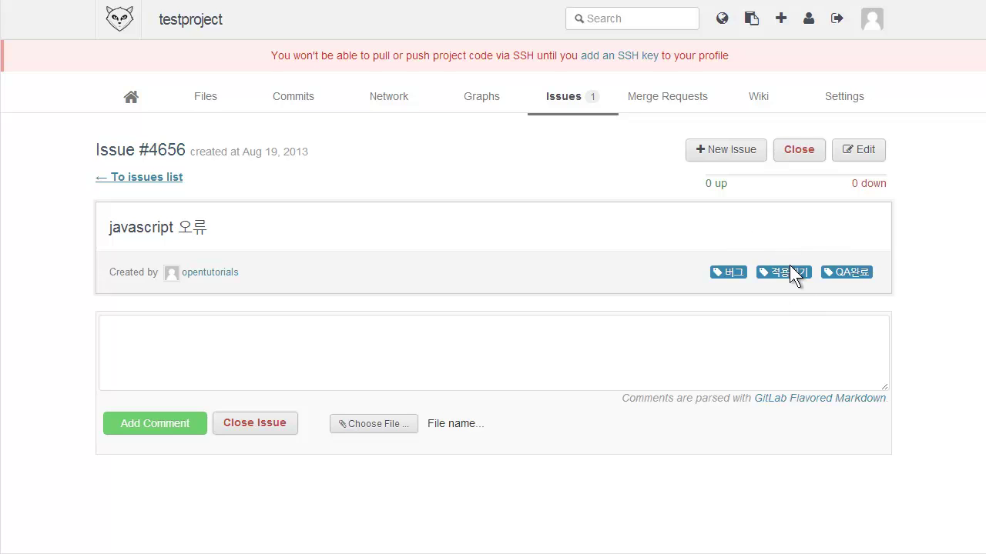
Step: Return to the issues list and close the issue "javascript 오류"
left_click(153, 182)
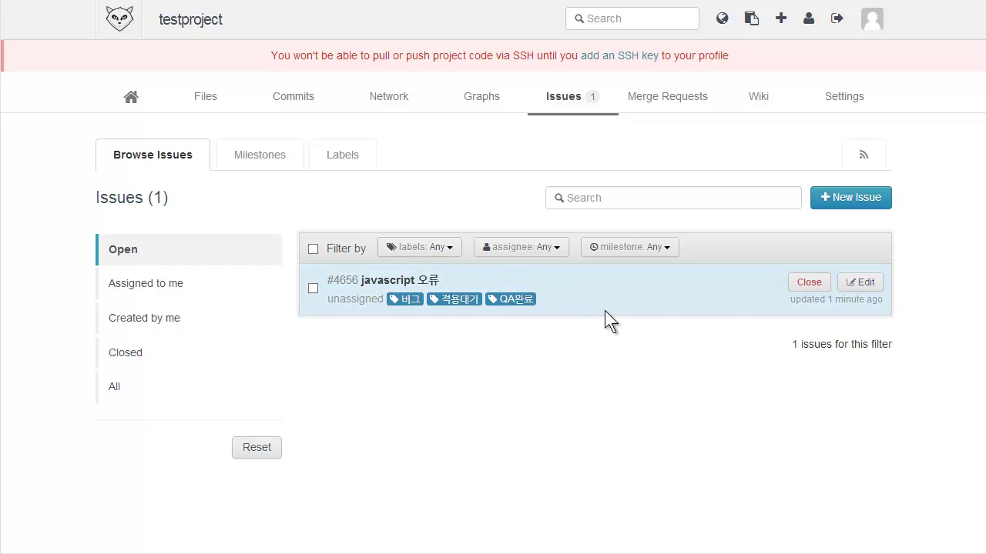
left_click(809, 284)
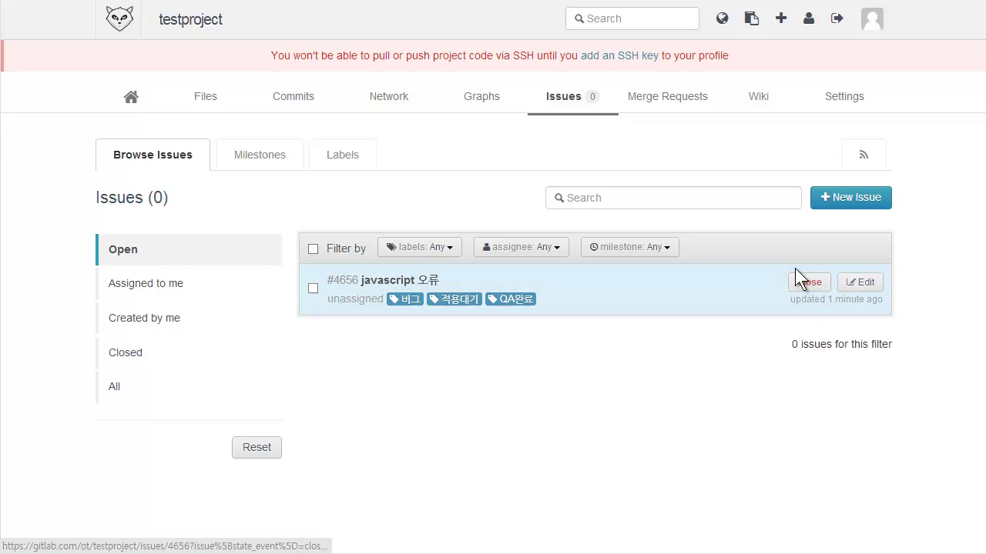